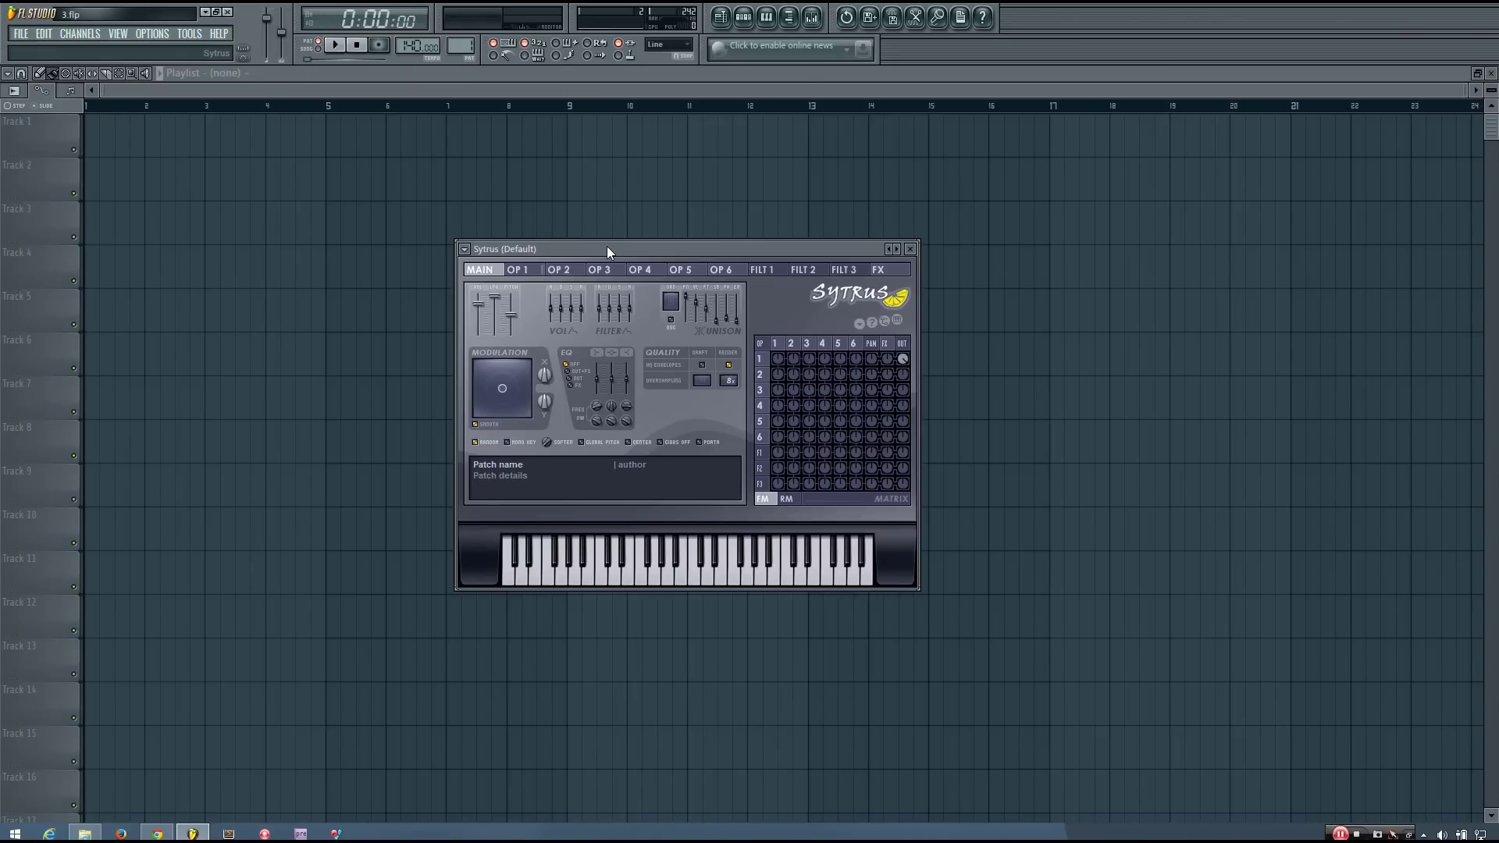
Look through the Sytrus operator pages from OP 1 to OP 6 and return to OP 1.
drag(606, 249, 663, 217)
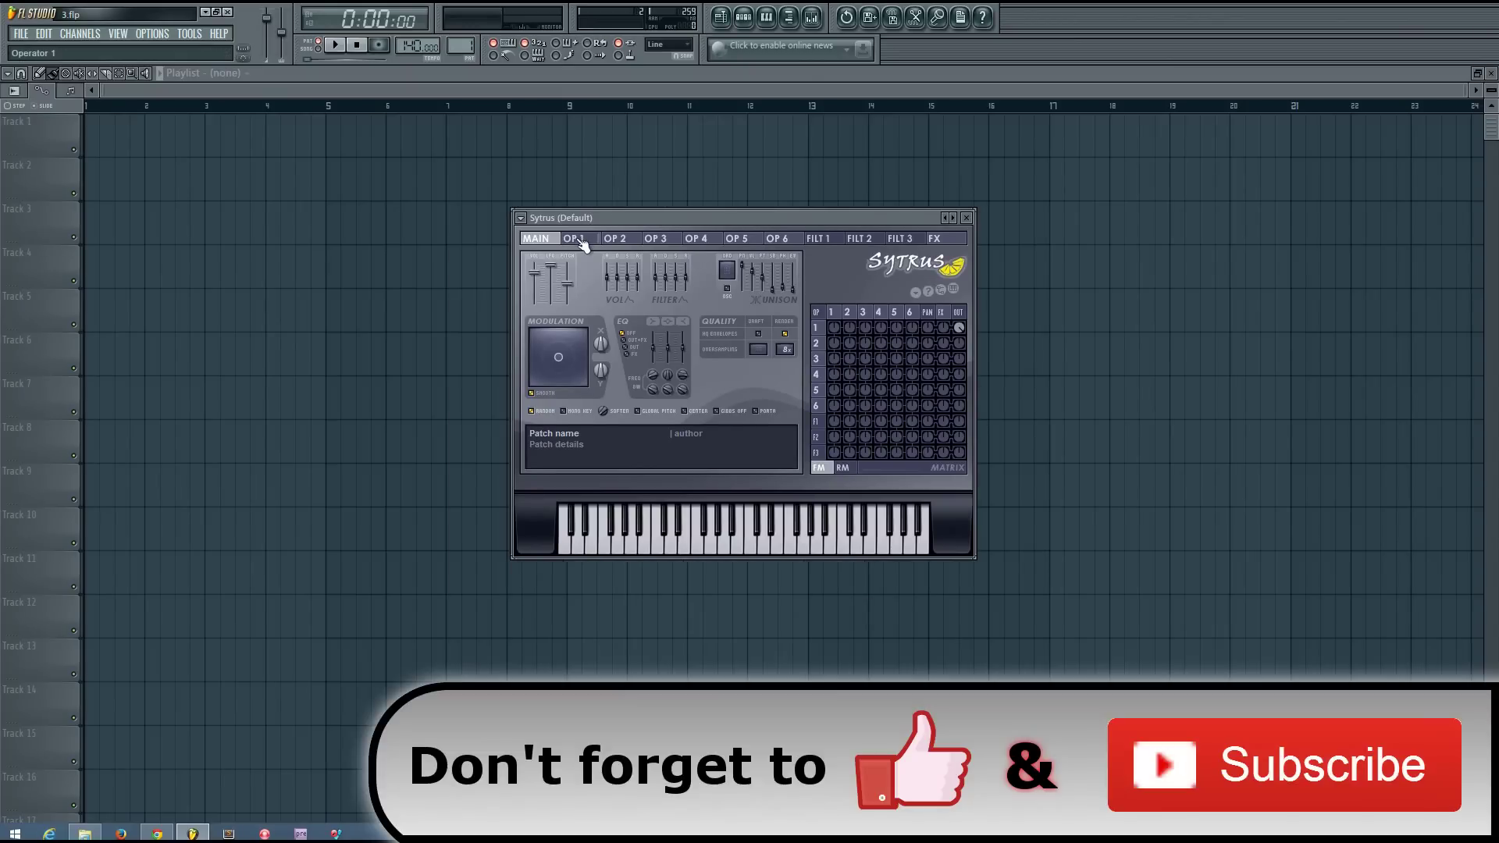
click(595, 238)
drag(635, 215, 610, 226)
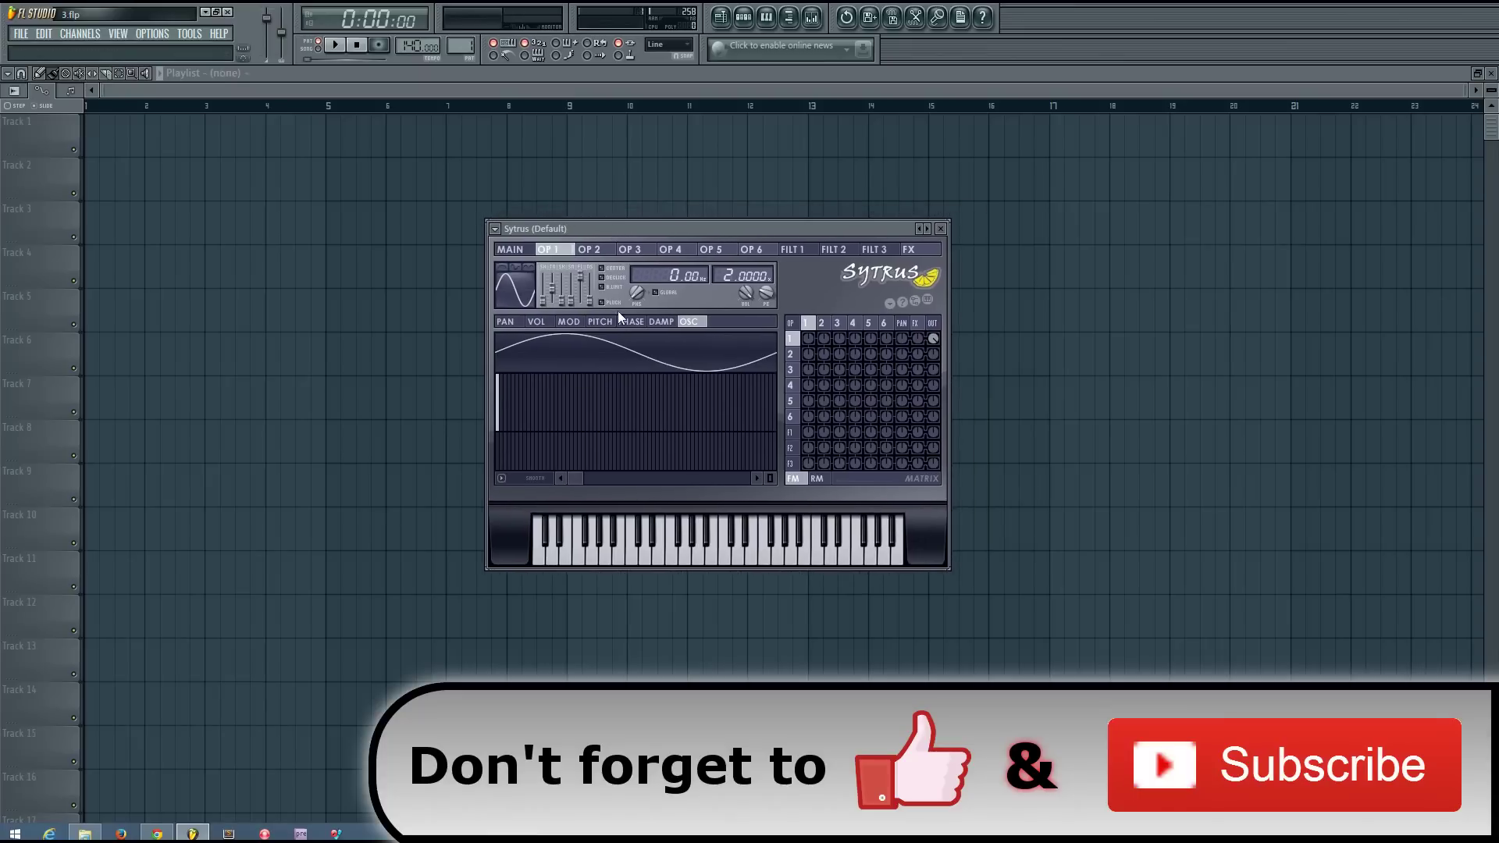
click(597, 251)
click(634, 251)
click(674, 250)
click(714, 250)
click(753, 249)
click(710, 249)
click(670, 249)
click(629, 249)
click(589, 249)
click(548, 249)
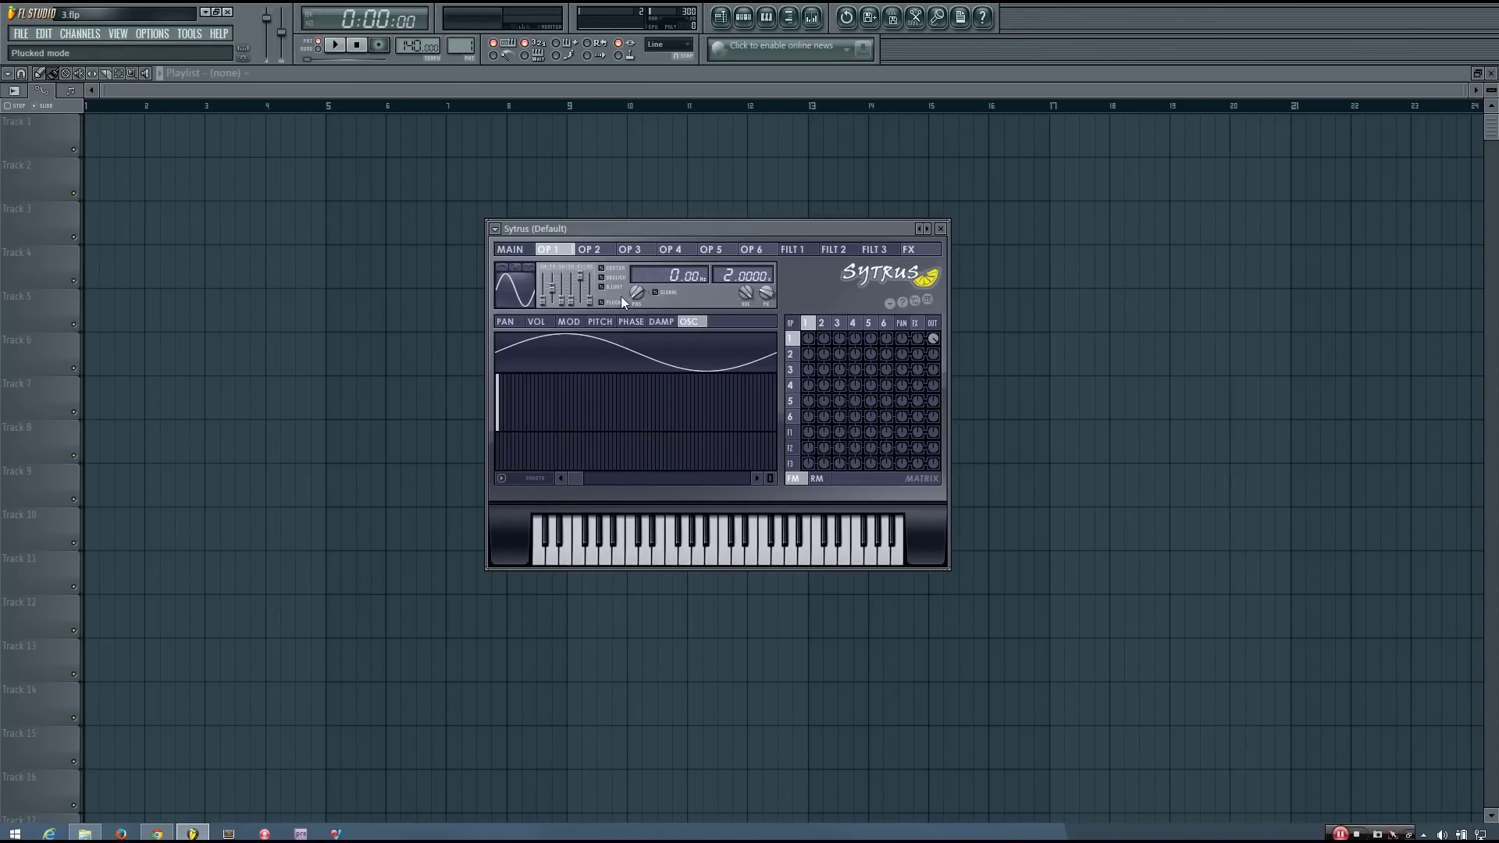
Open the mixer and the Edison recorder on the Default track, and place the Sytrus and Edison windows side by side.
drag(633, 294, 634, 312)
drag(741, 228, 602, 178)
click(811, 16)
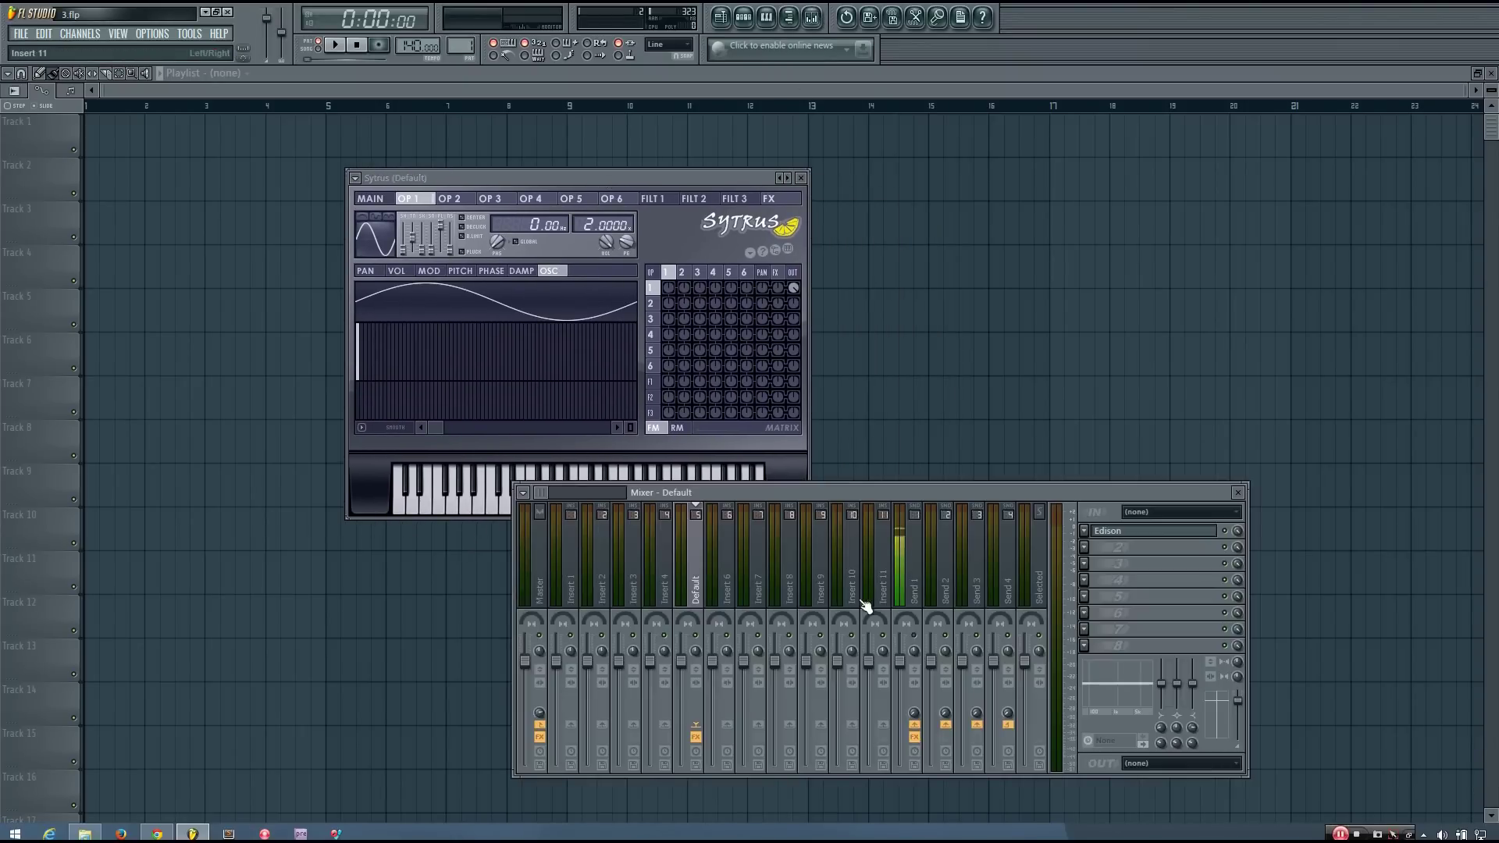
click(1158, 530)
drag(427, 180, 1034, 185)
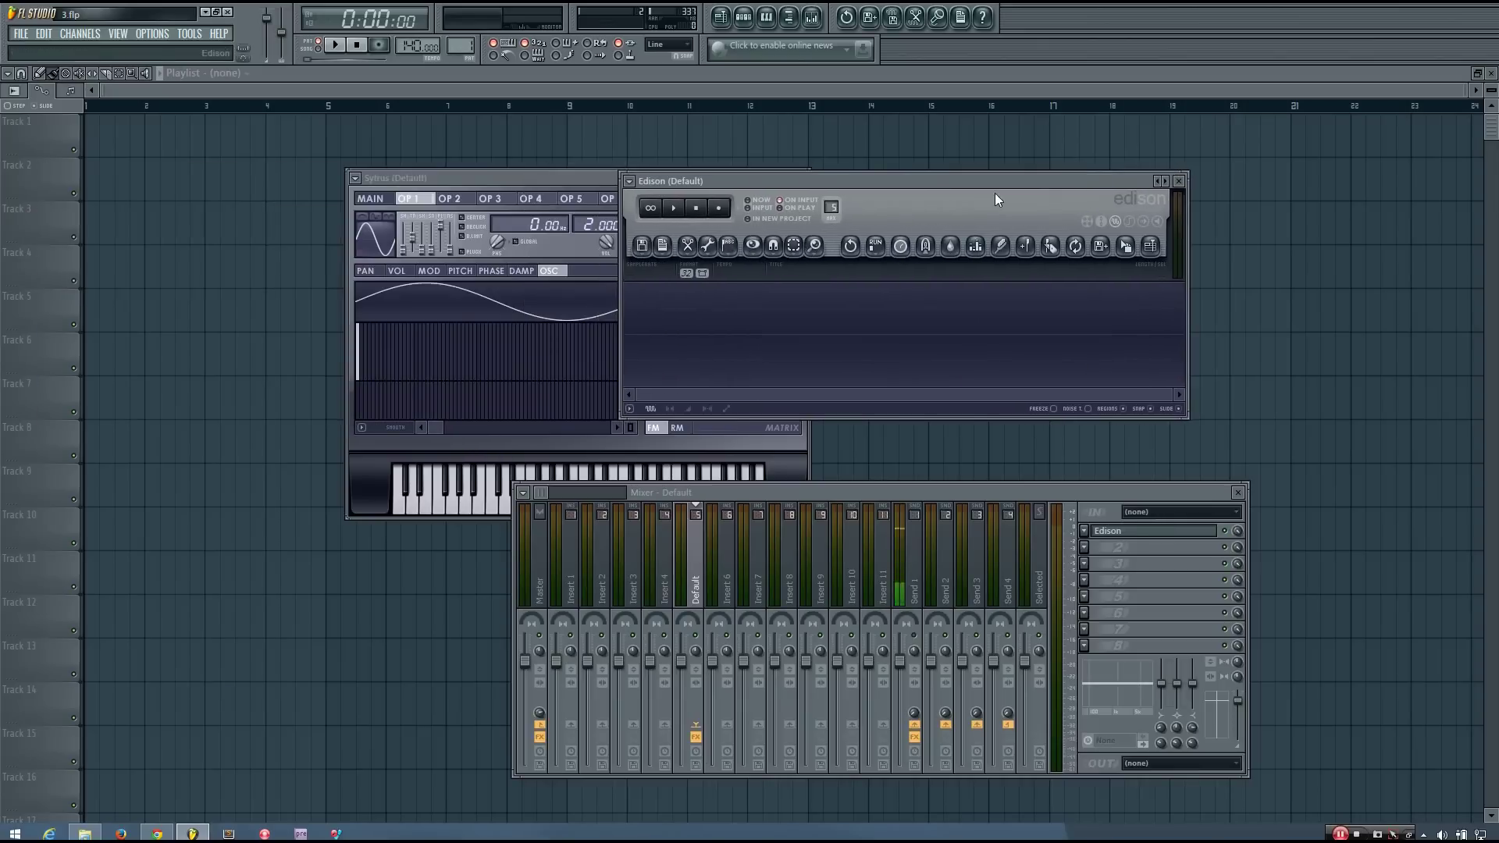
drag(921, 184, 1065, 186)
drag(614, 184, 501, 172)
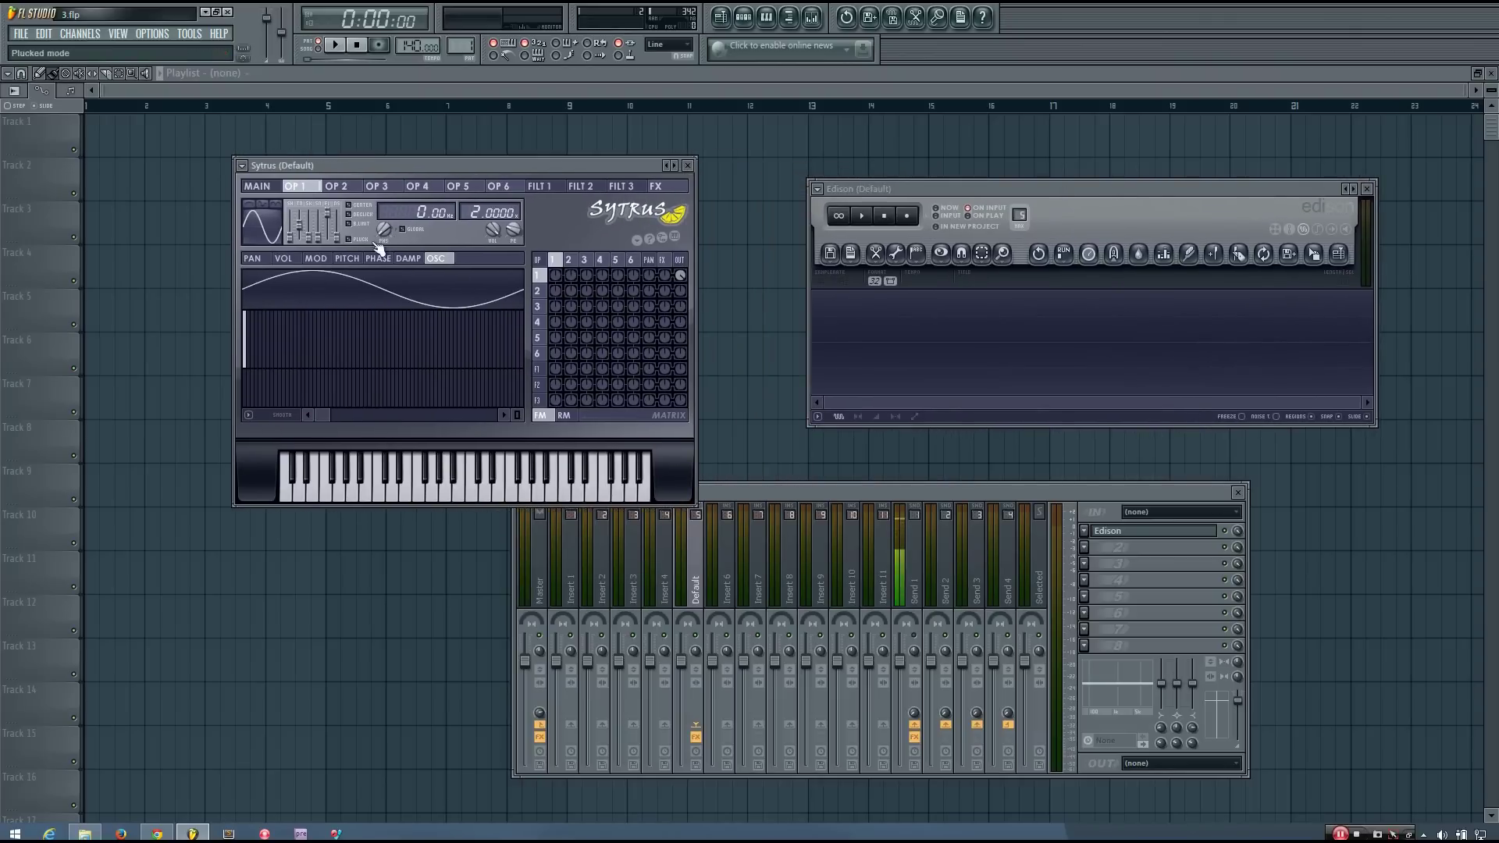
Start recording in Edison and play four F4 notes with operator 1's sine wave.
click(993, 221)
drag(514, 165, 534, 162)
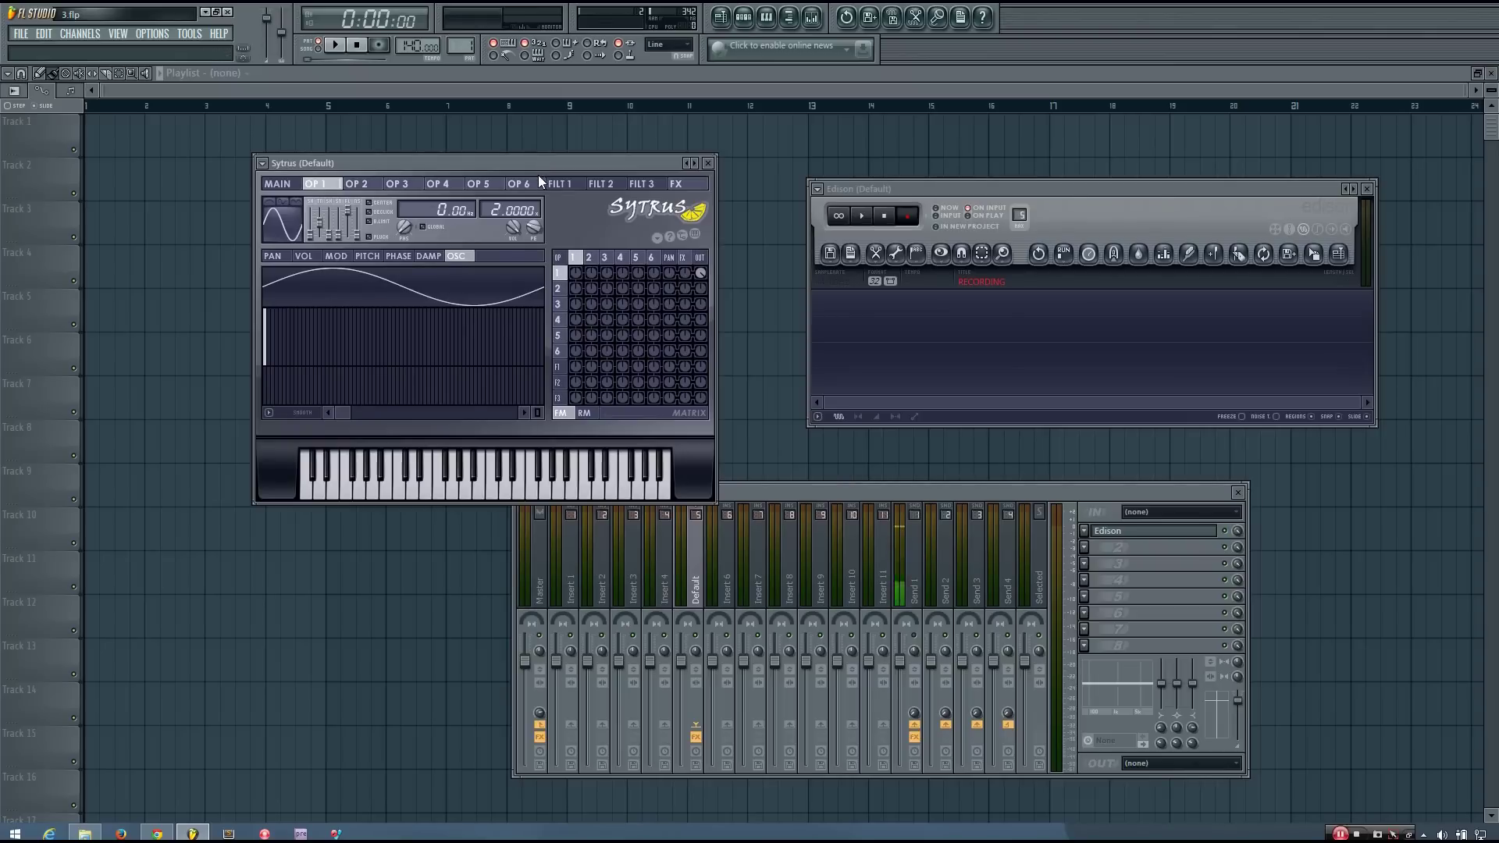
key(v)
key(v)
key(v)
key(v)
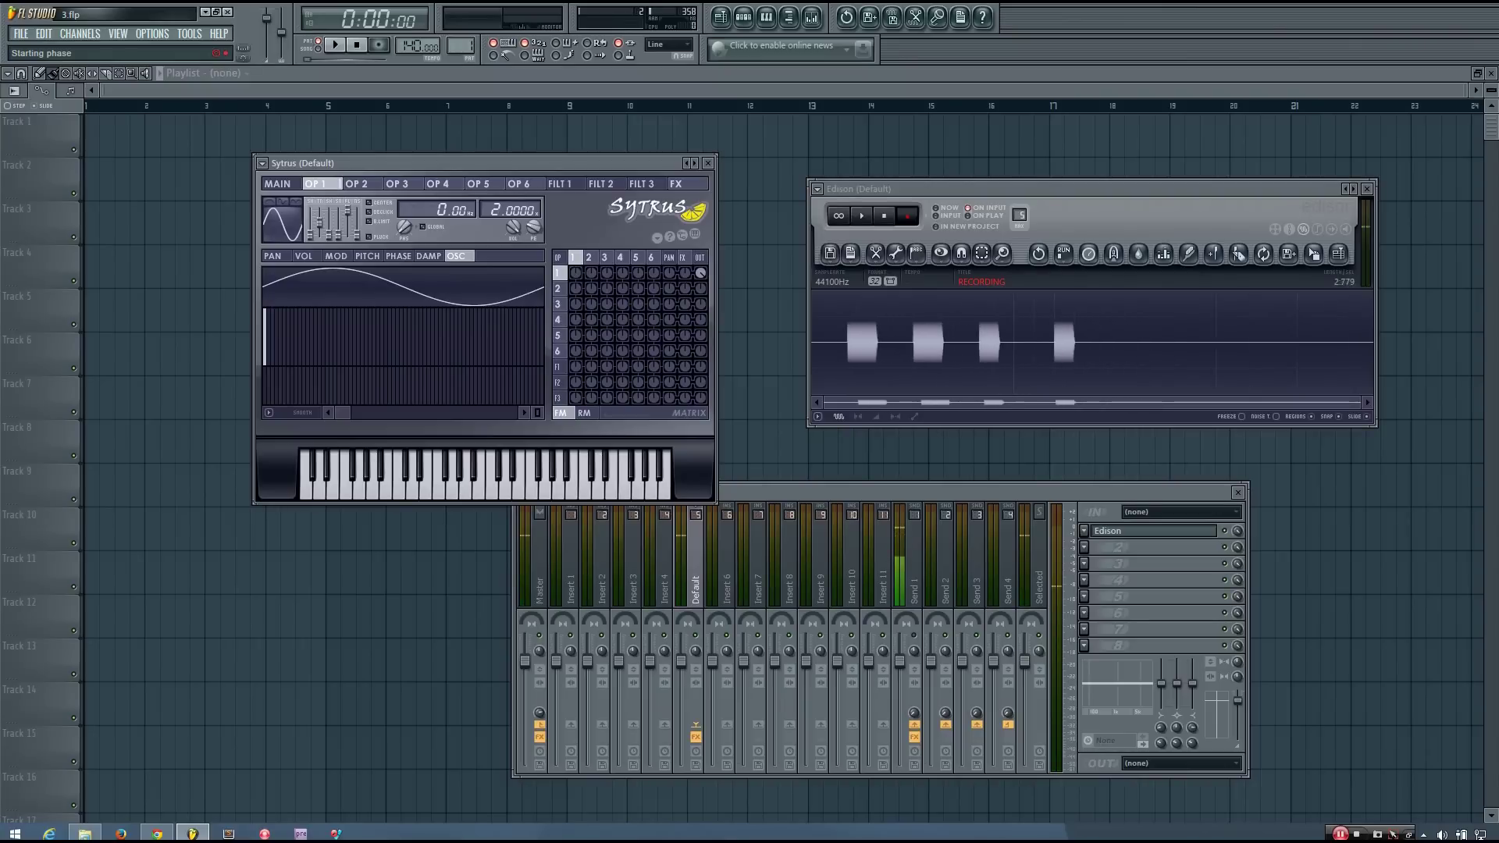
Record a further series of F4 notes while varying operator 1's starting phase, and stop the Edison recording.
key(v)
key(v)
key(v)
key(v)
key(v)
key(v)
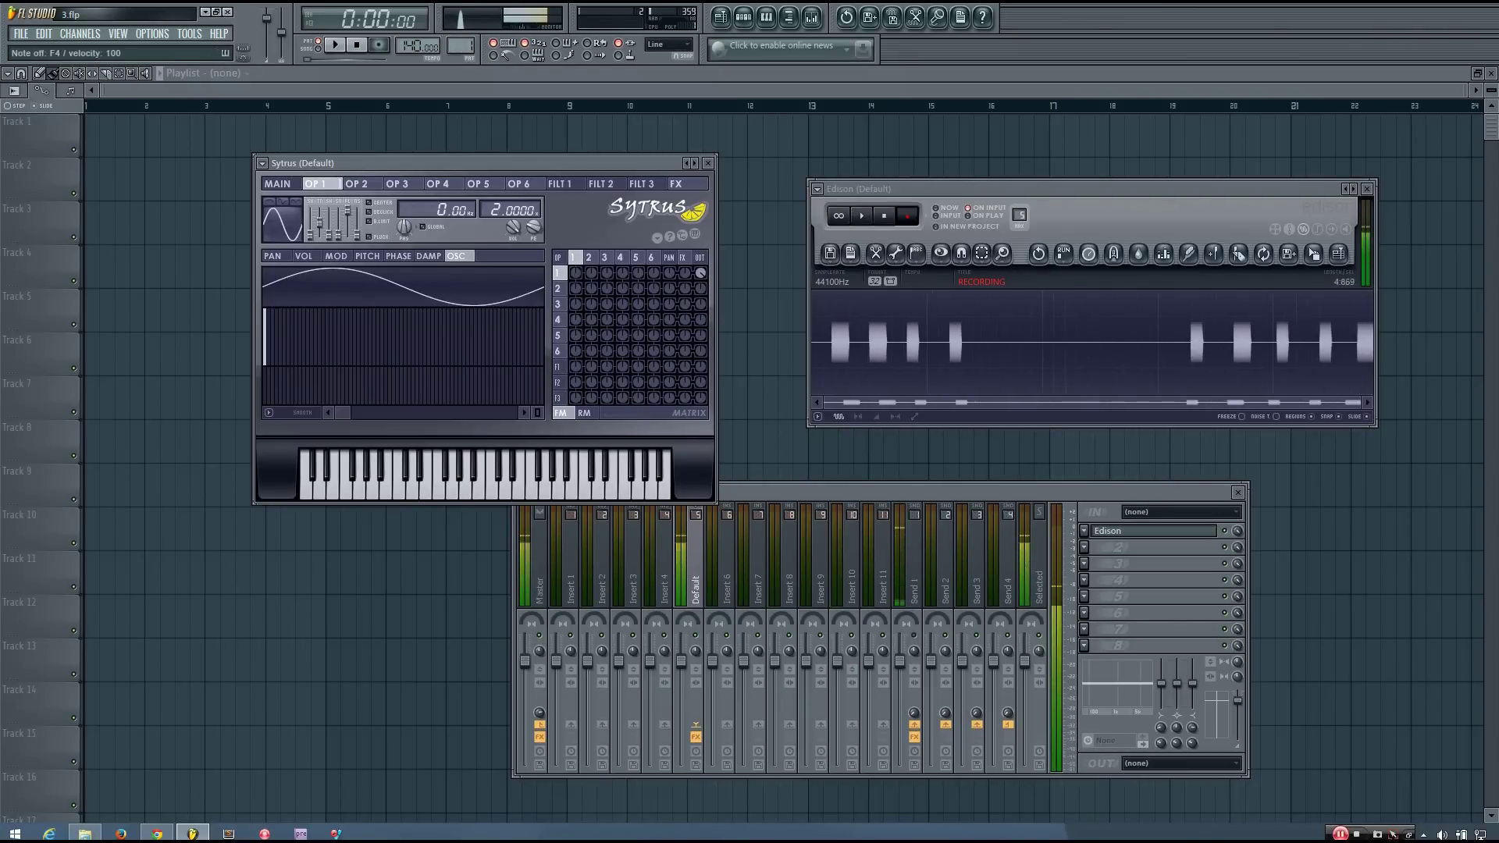
key(v)
key(v)
key(v)
key(v)
key(v)
key(v)
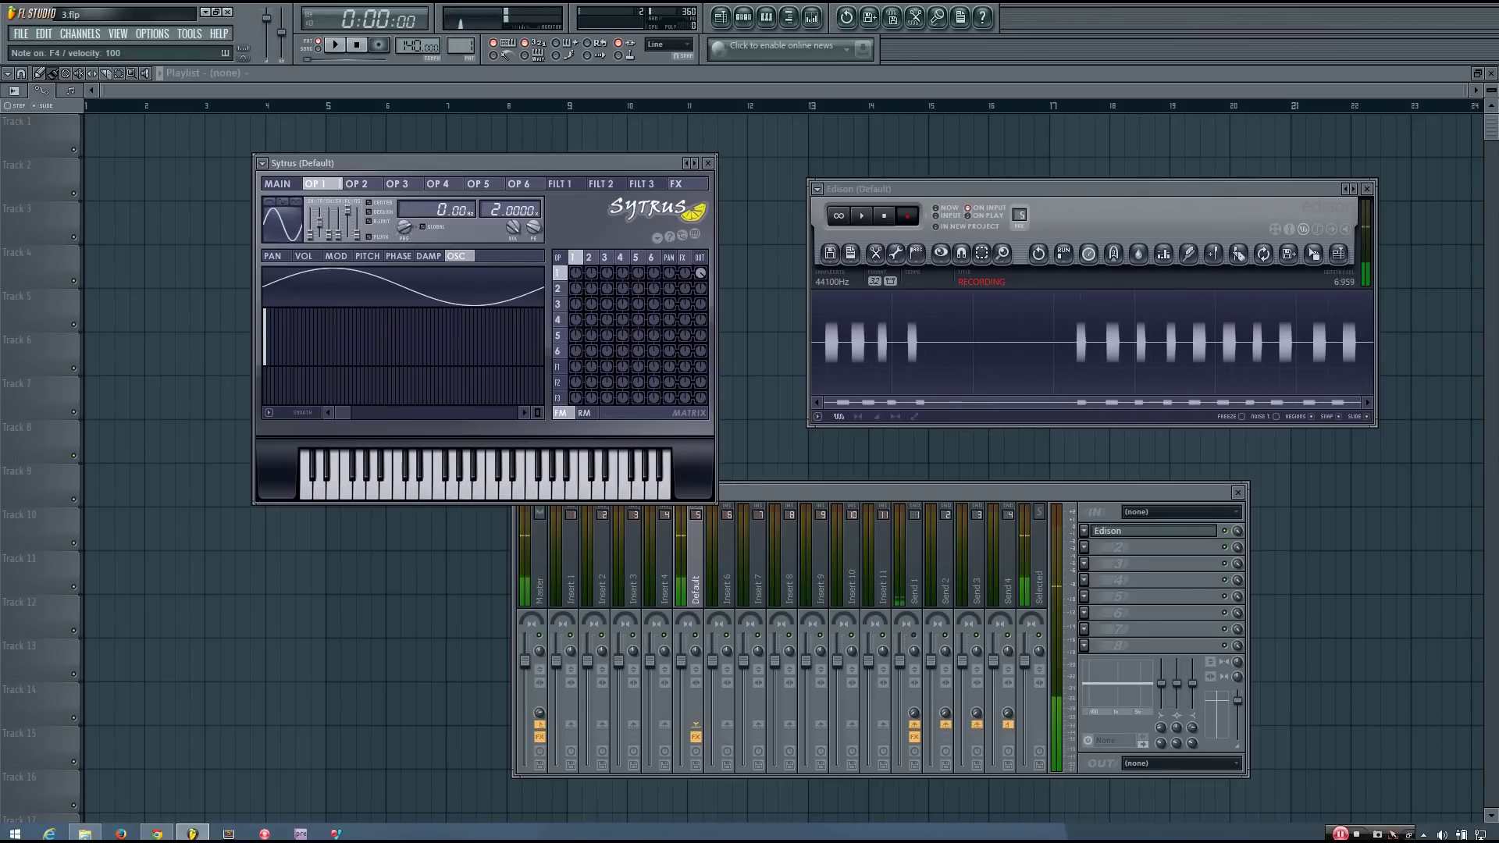
click(887, 216)
Examine where in its cycle the sine wave begins in the first group of recorded notes in Edison.
scroll(839, 355, up, 3)
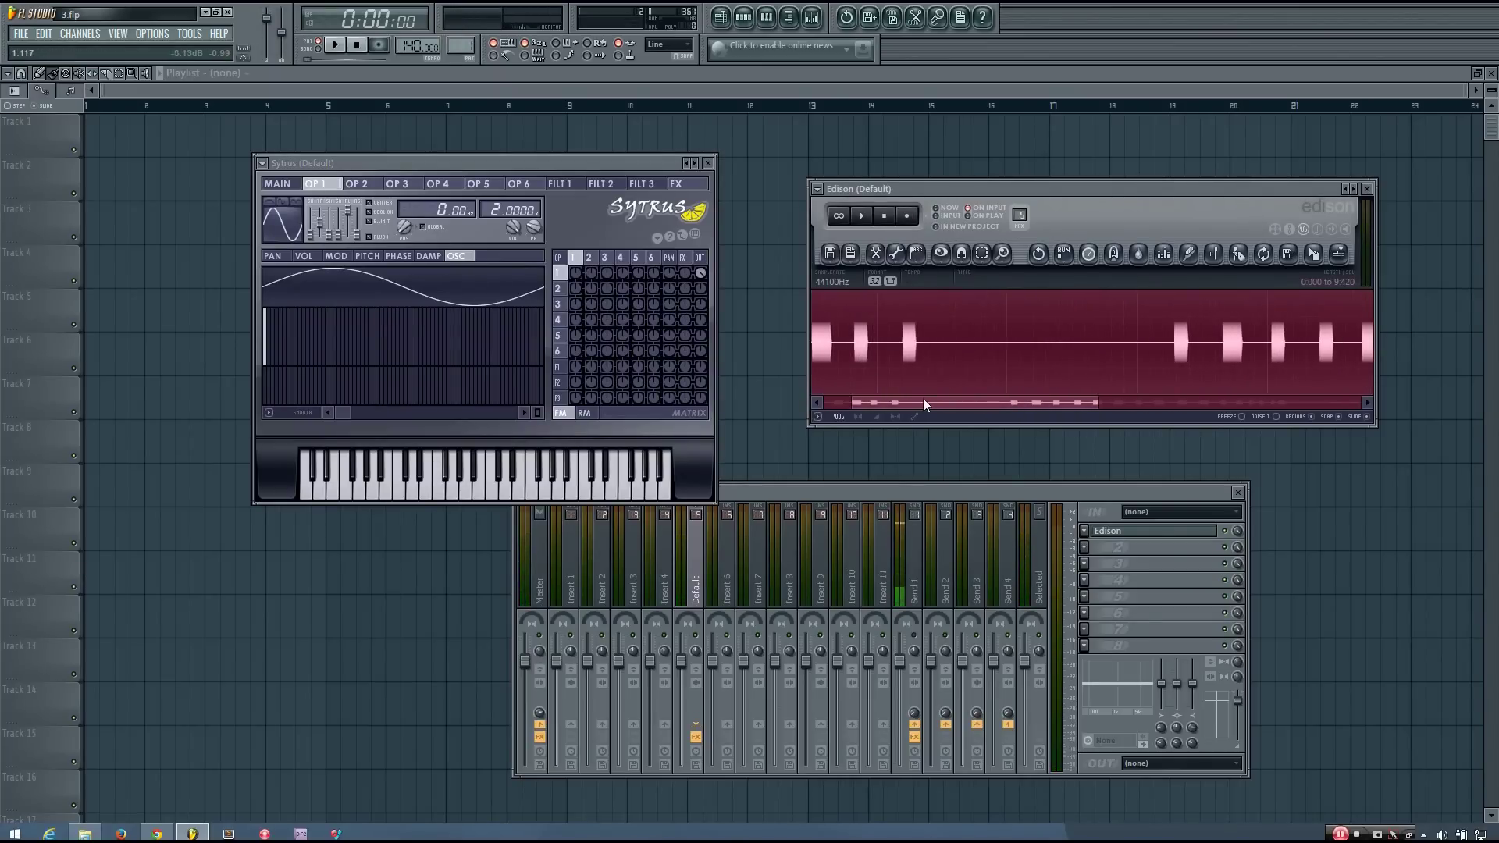
drag(919, 402, 832, 407)
scroll(838, 367, up, 4)
scroll(835, 409, up, 2)
scroll(893, 353, up, 6)
scroll(969, 356, up, 4)
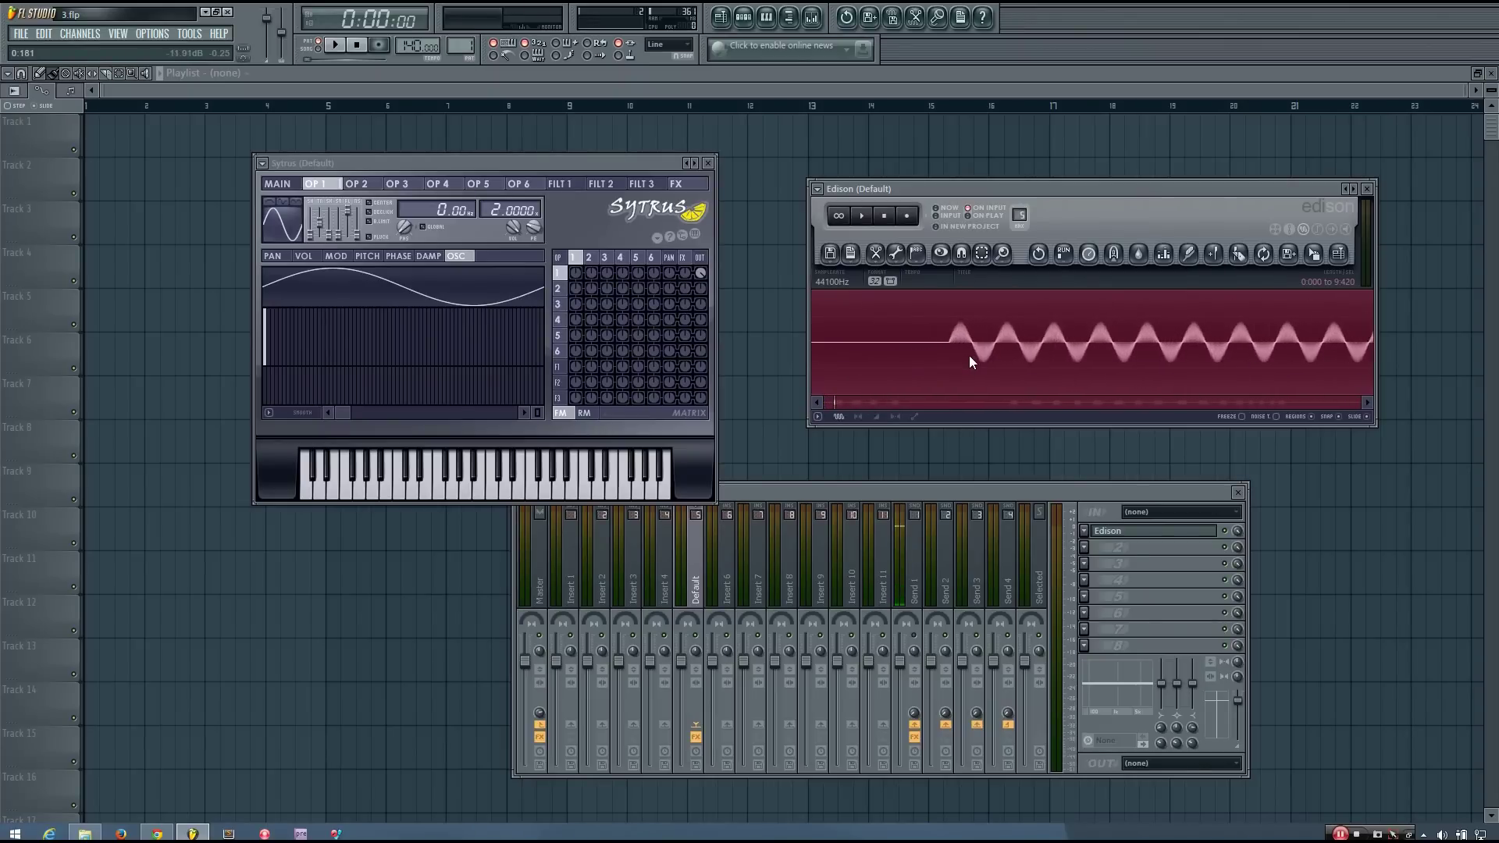
scroll(943, 373, down, 1)
scroll(966, 364, down, 6)
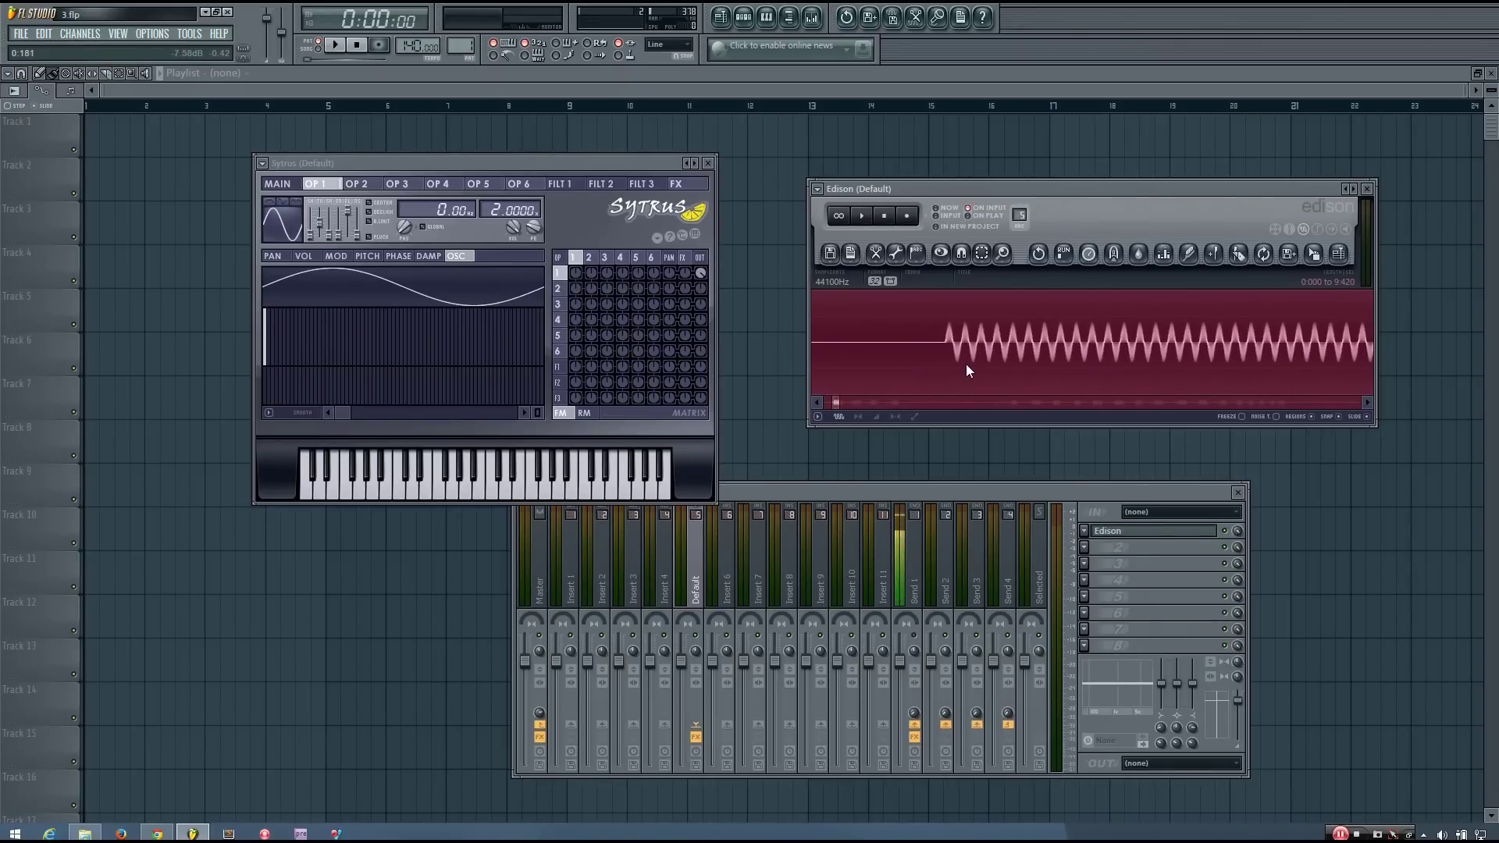
scroll(1160, 356, up, 6)
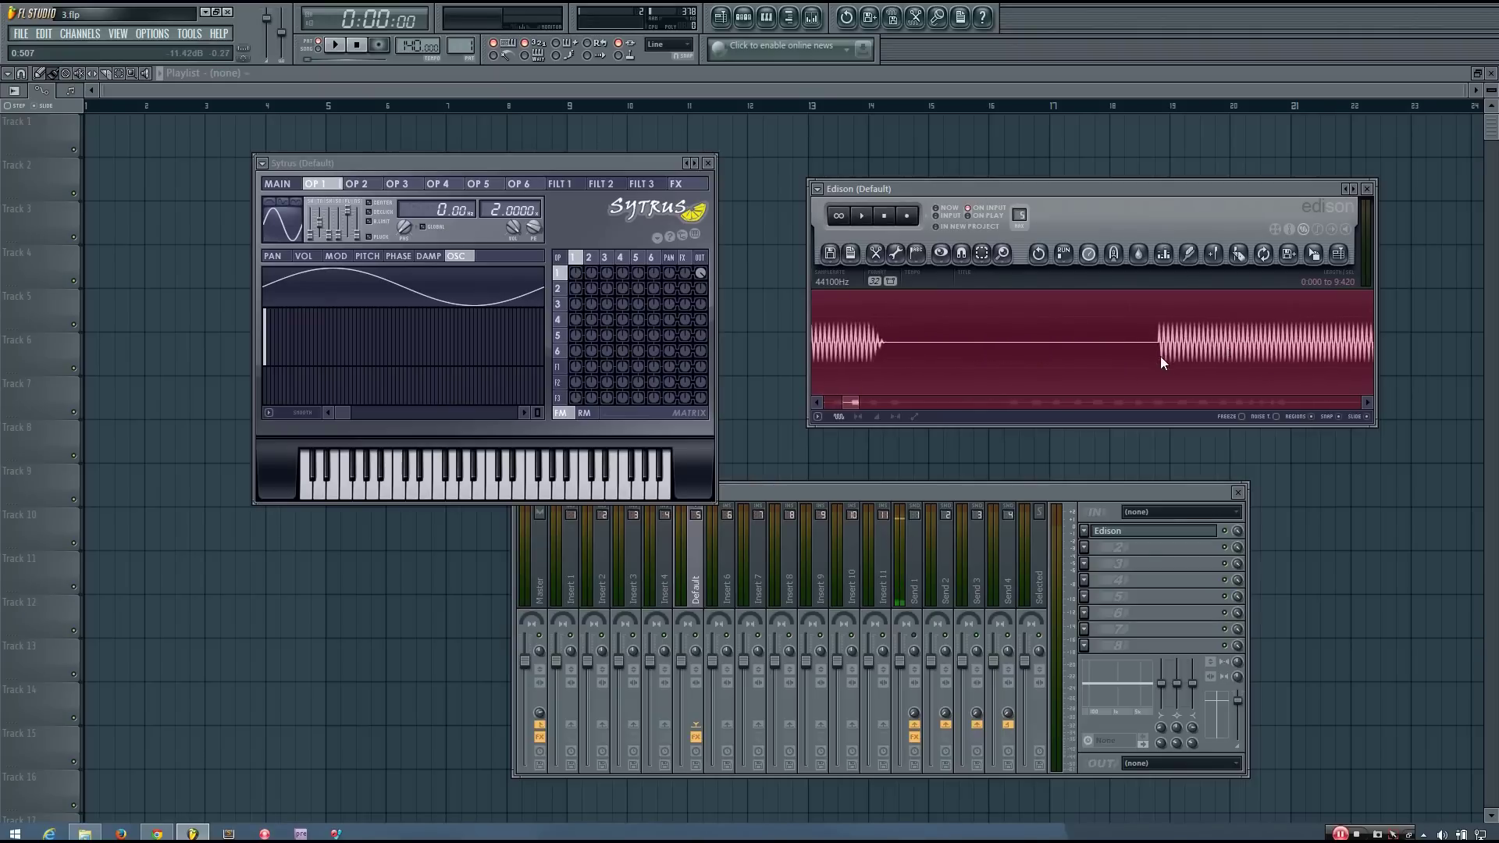
scroll(1130, 338, up, 2)
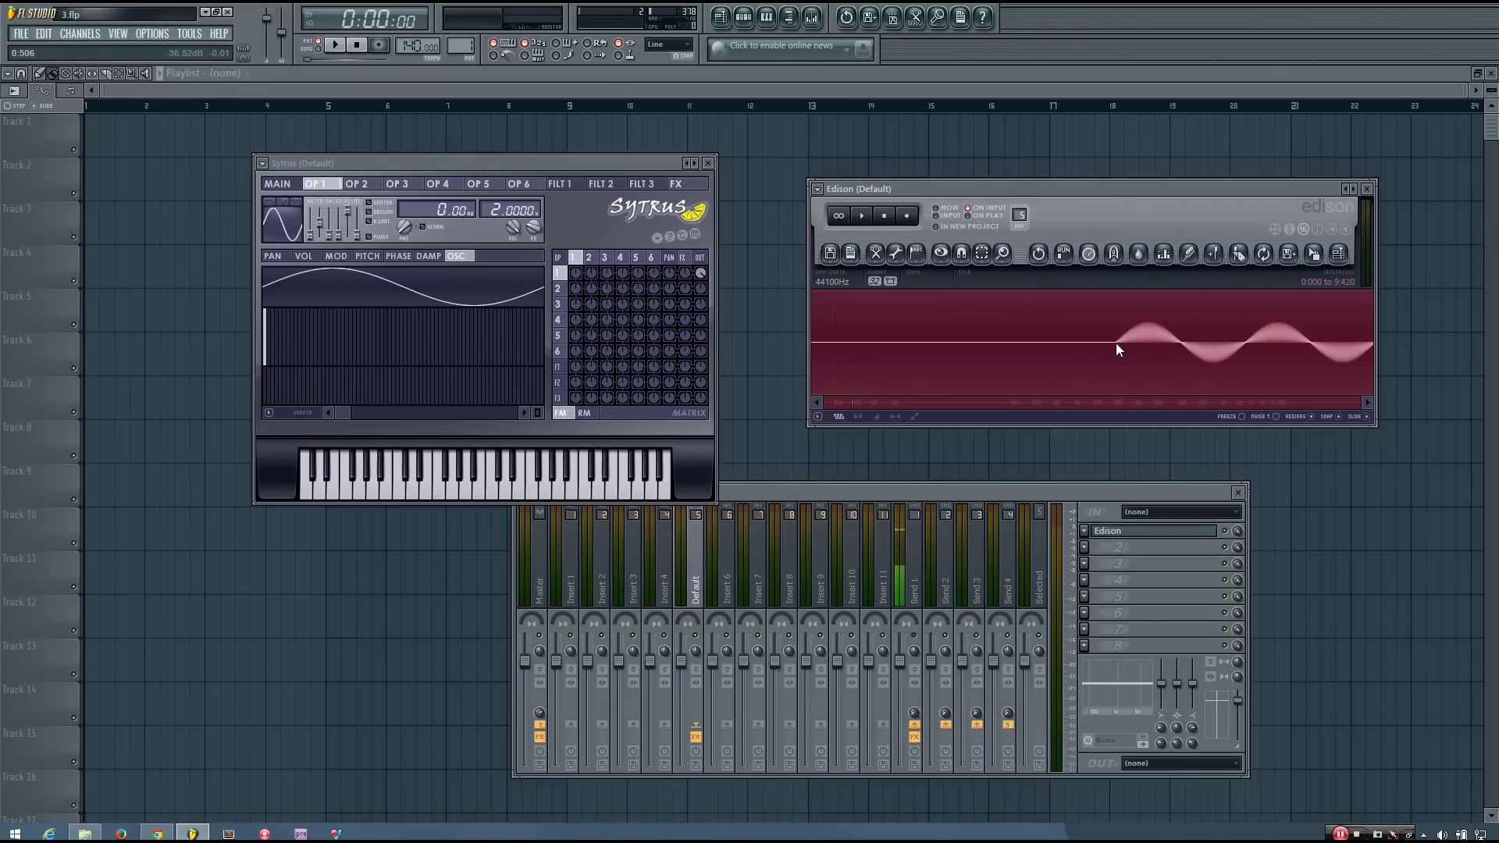
scroll(1124, 347, down, 4)
scroll(1134, 353, down, 6)
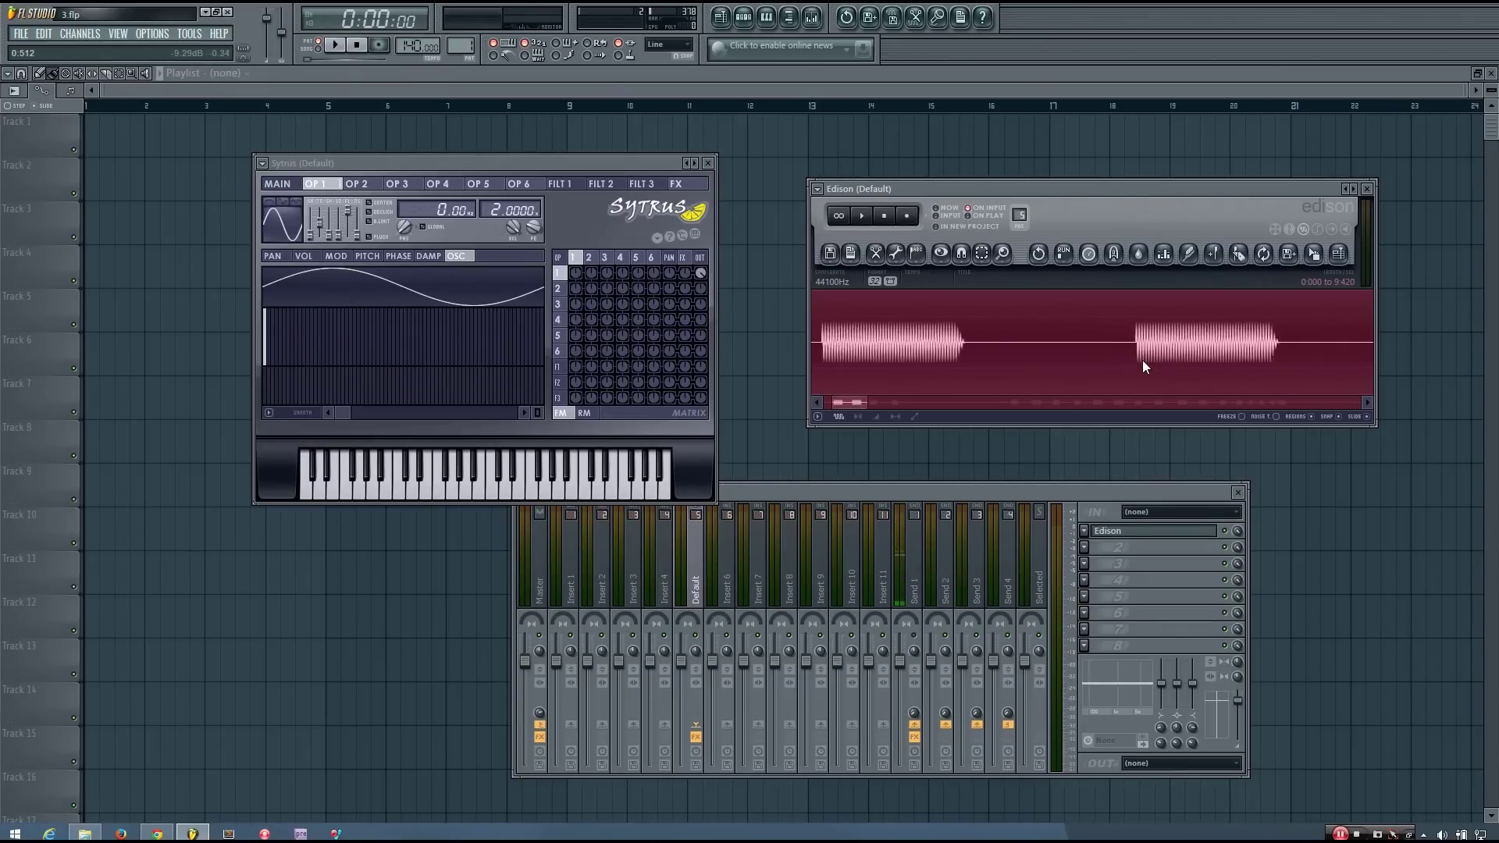
scroll(1308, 344, up, 6)
scroll(1199, 343, up, 2)
scroll(1202, 357, down, 2)
scroll(1190, 350, down, 8)
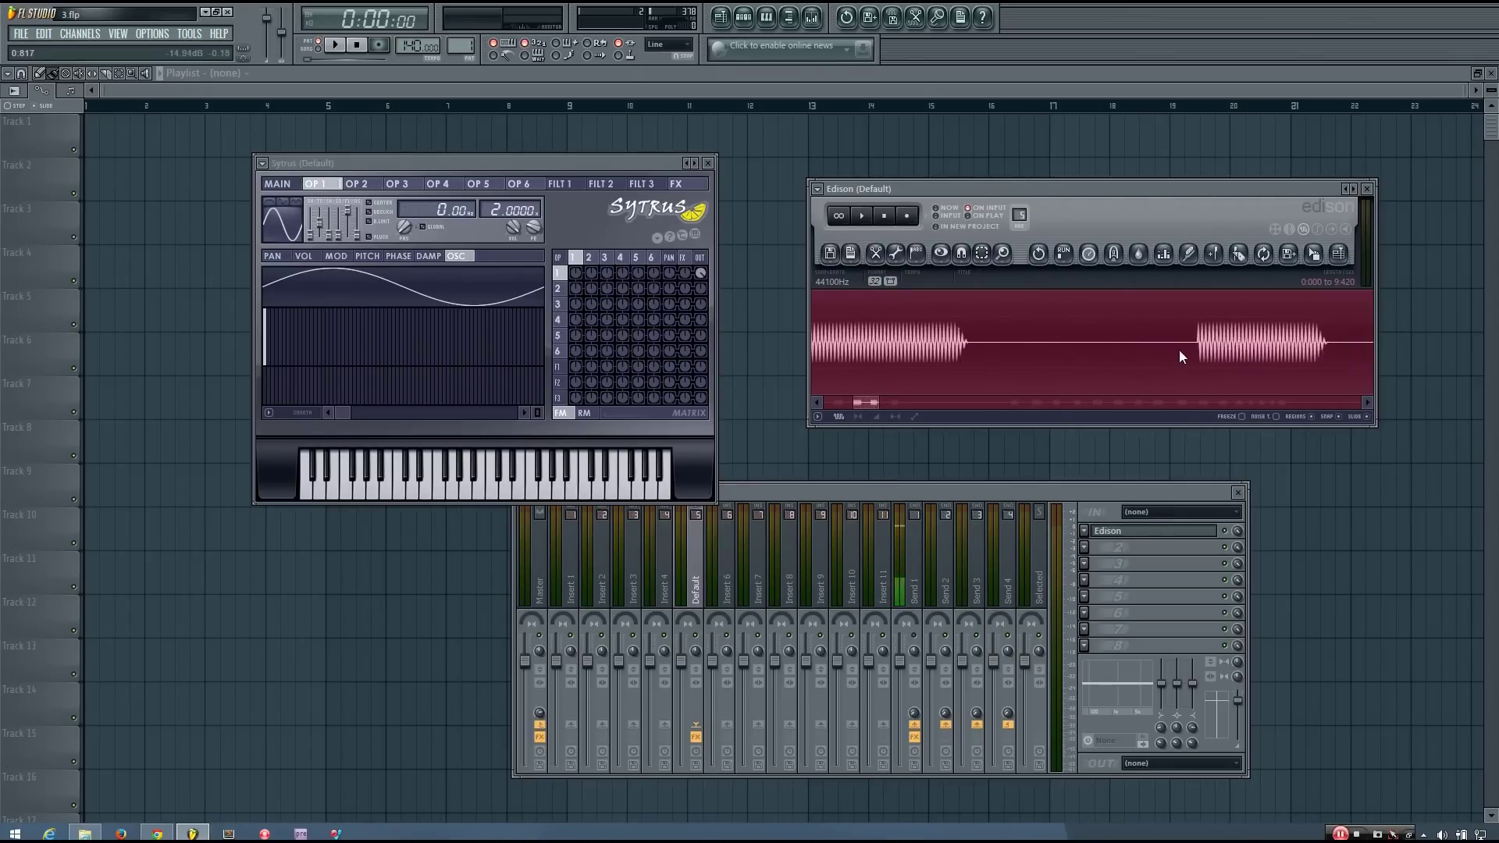
scroll(1169, 351, down, 2)
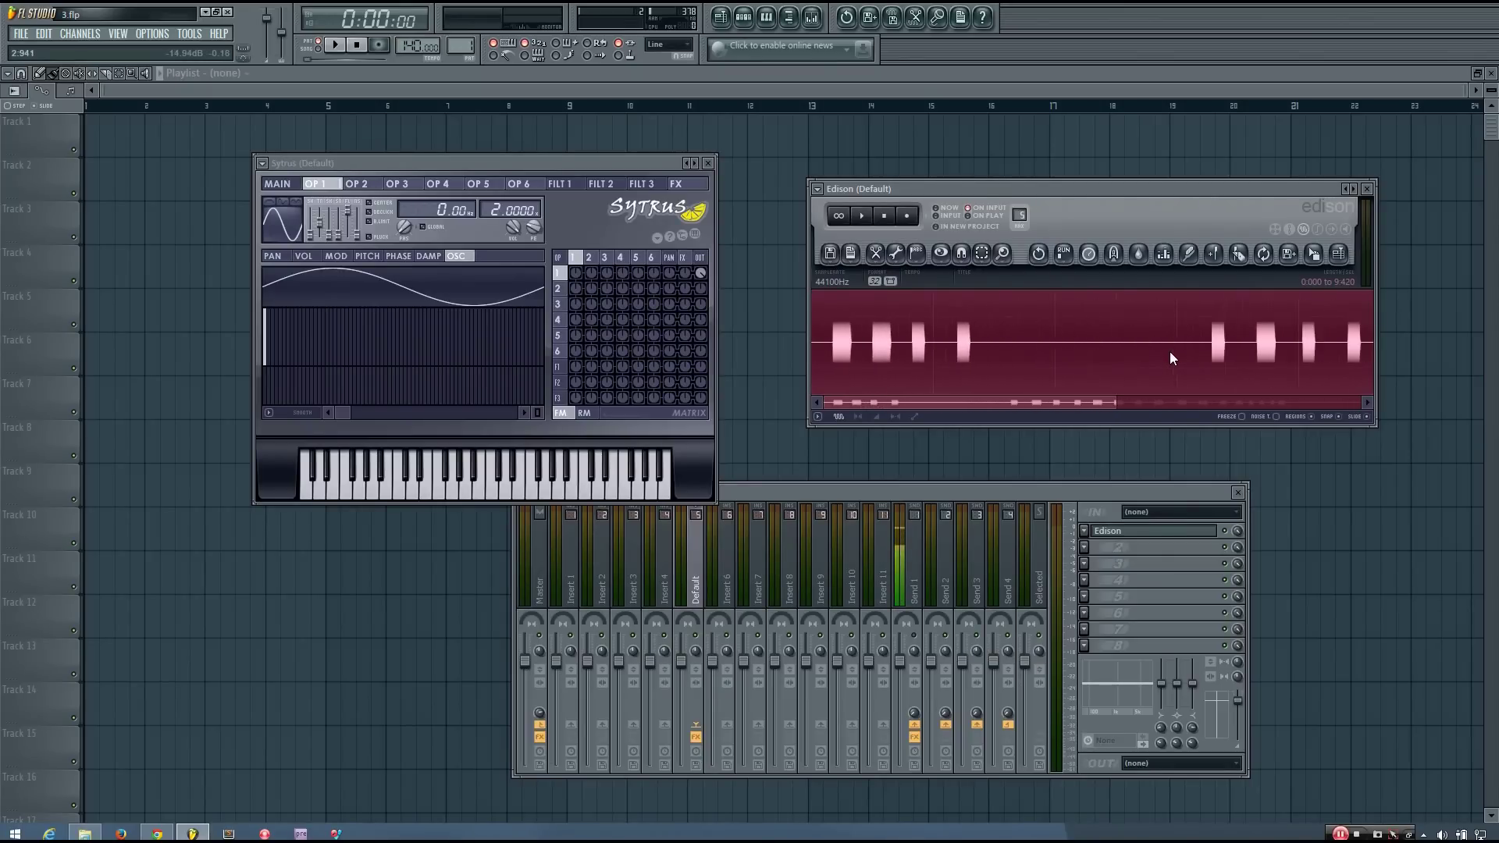
Compare the wave's starting point across the second group of recorded notes, made with varied starting phase.
scroll(1184, 344, up, 6)
scroll(1151, 344, up, 8)
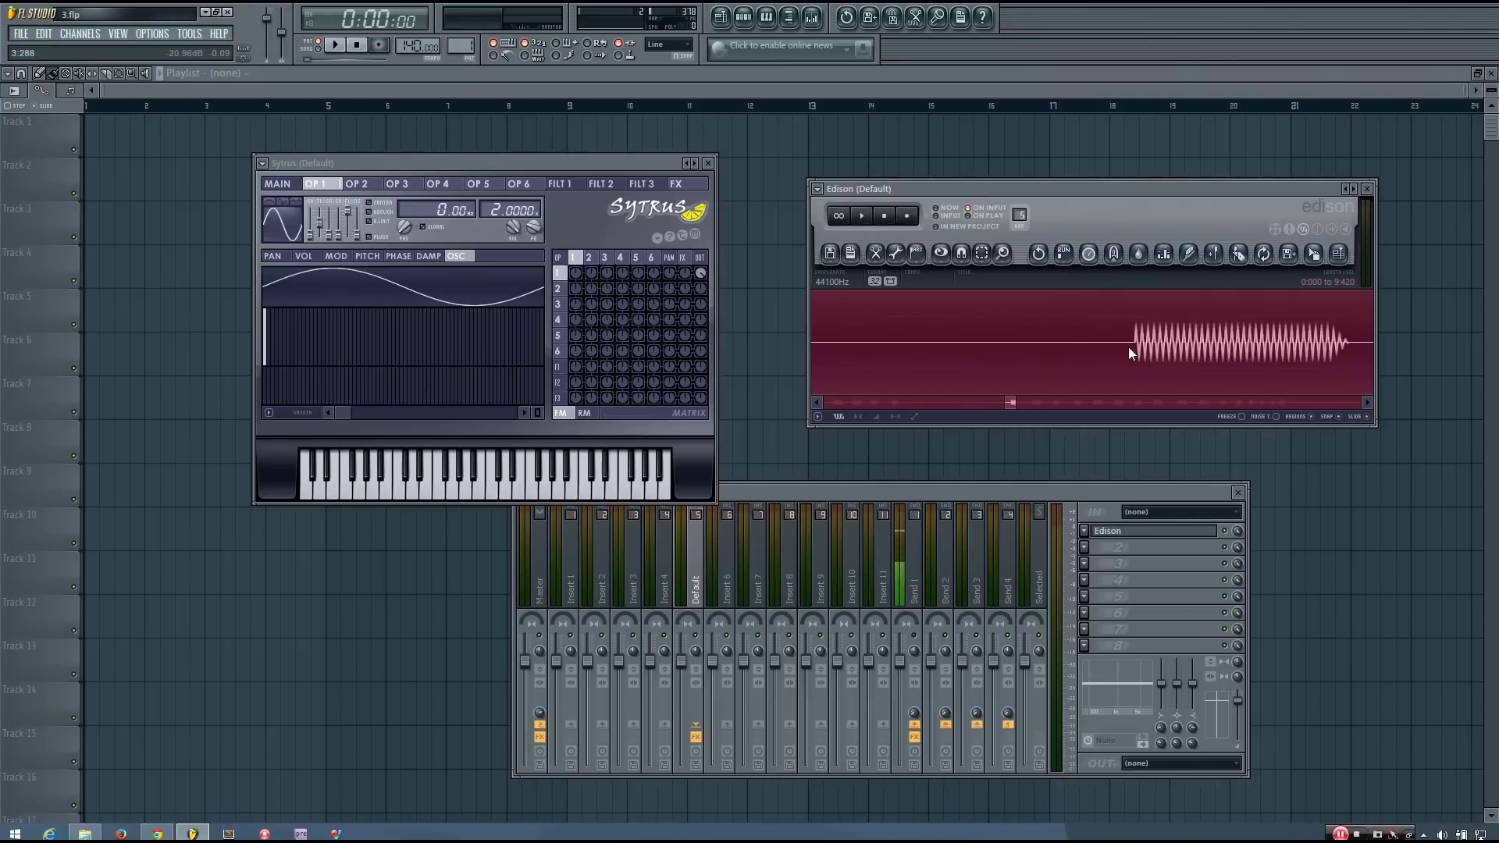
scroll(1125, 345, up, 4)
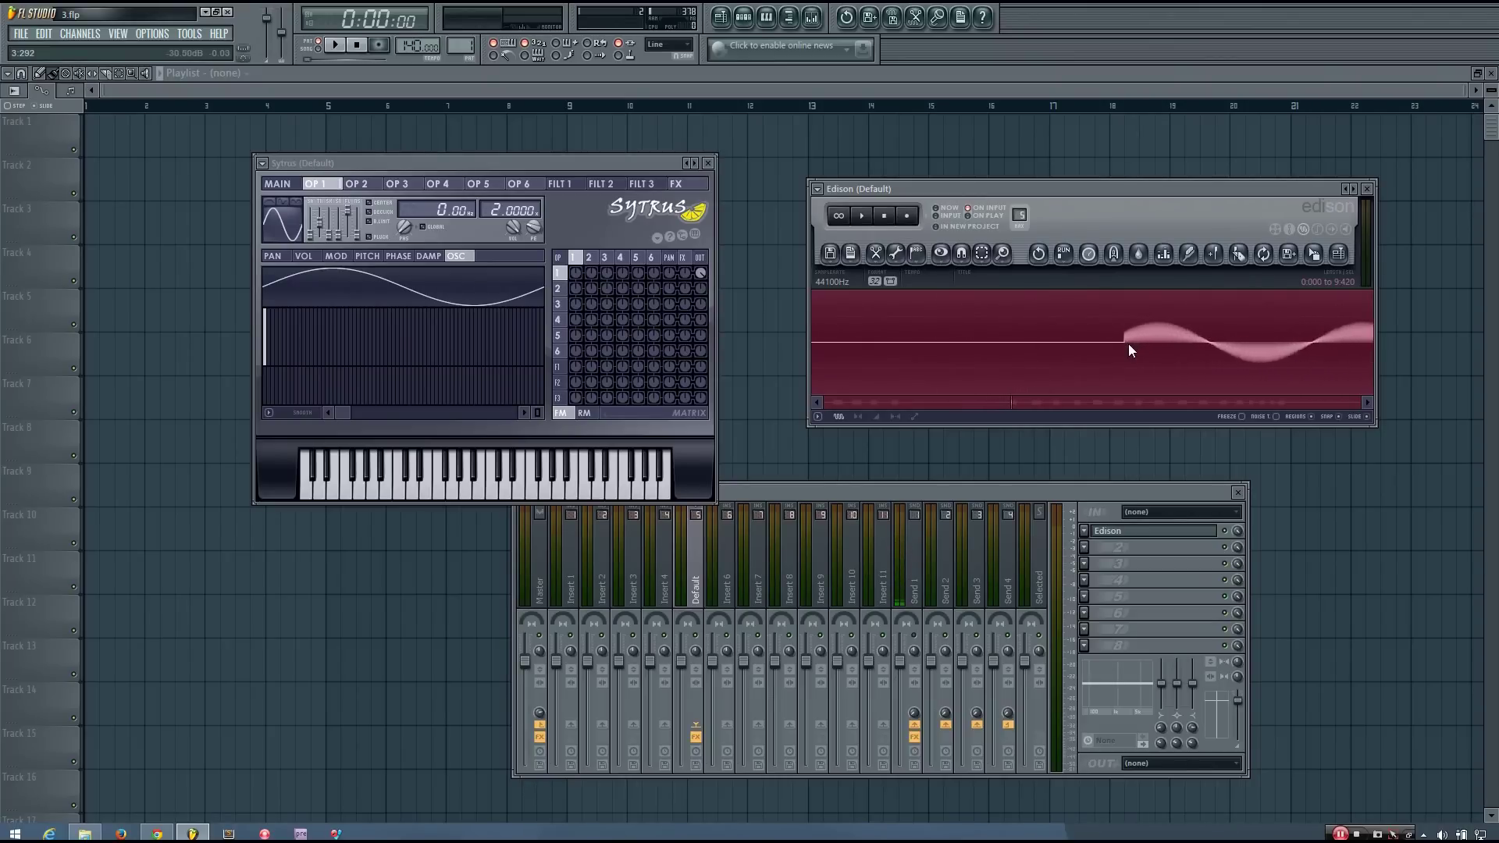
scroll(1110, 339, up, 3)
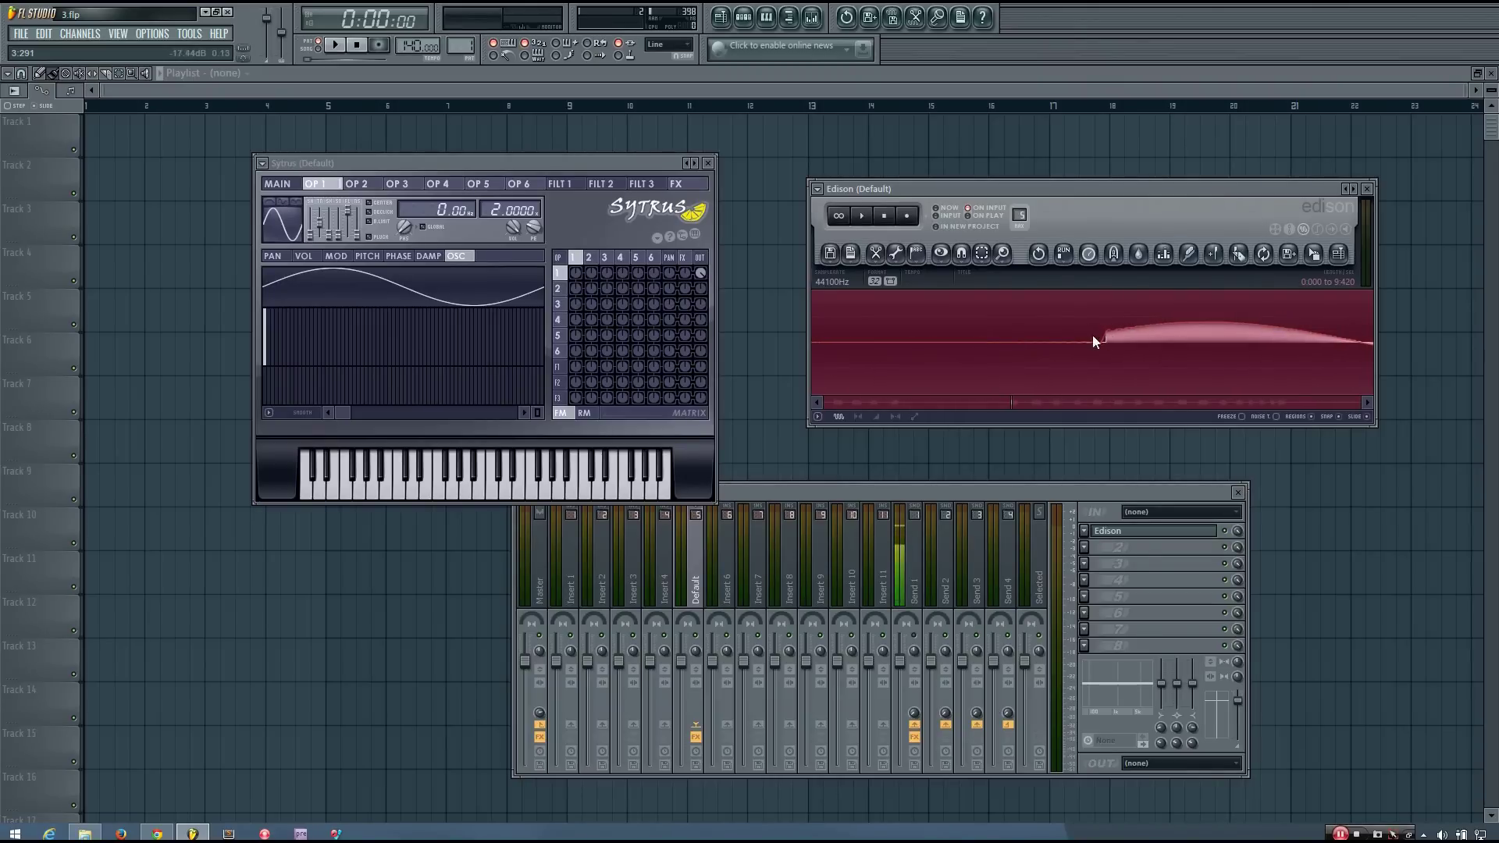
scroll(1107, 335, down, 3)
scroll(1120, 344, down, 6)
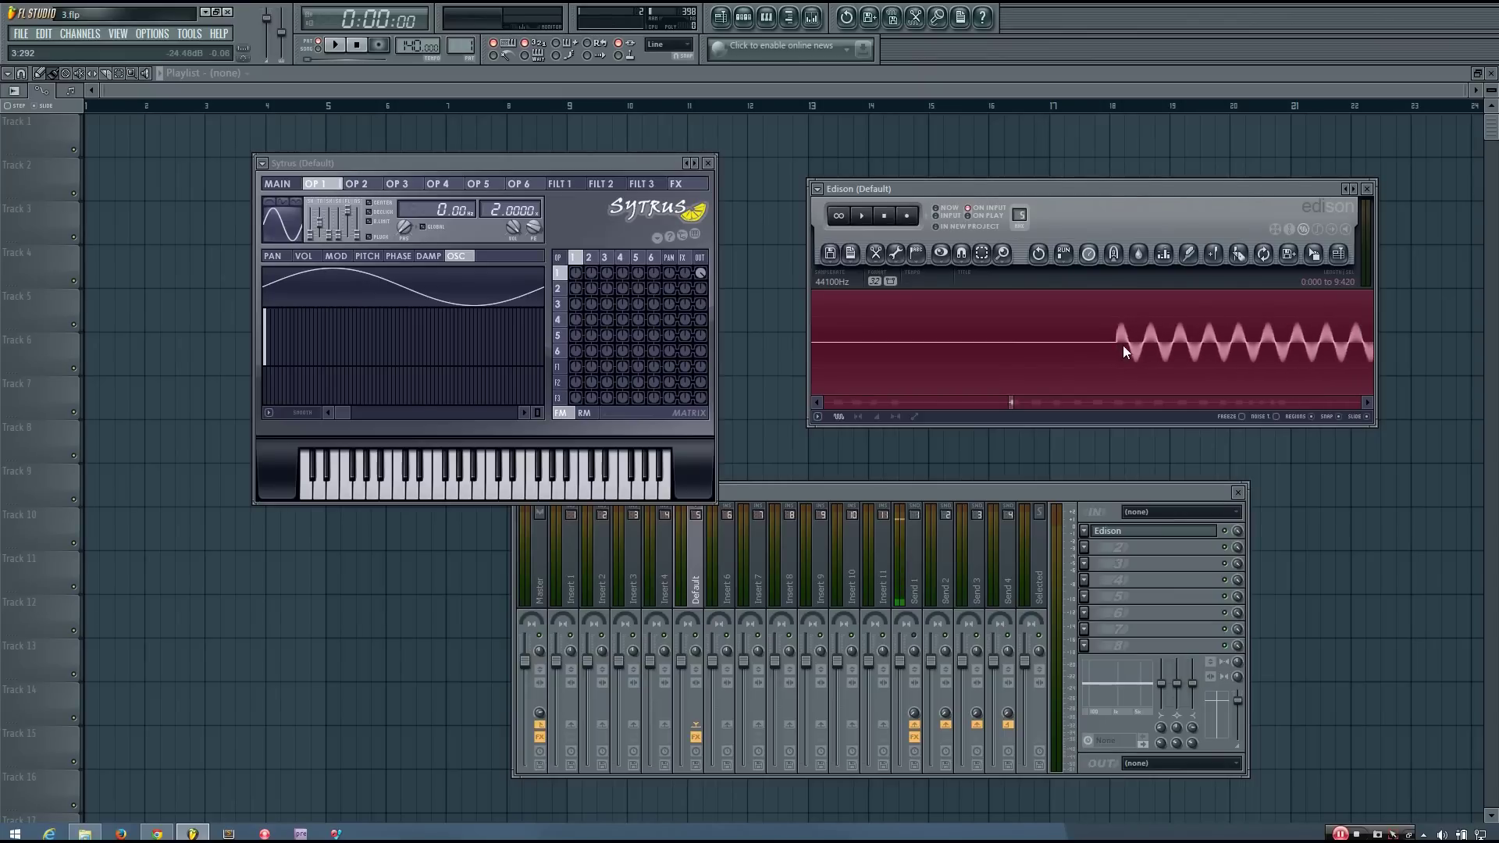
scroll(1288, 340, up, 6)
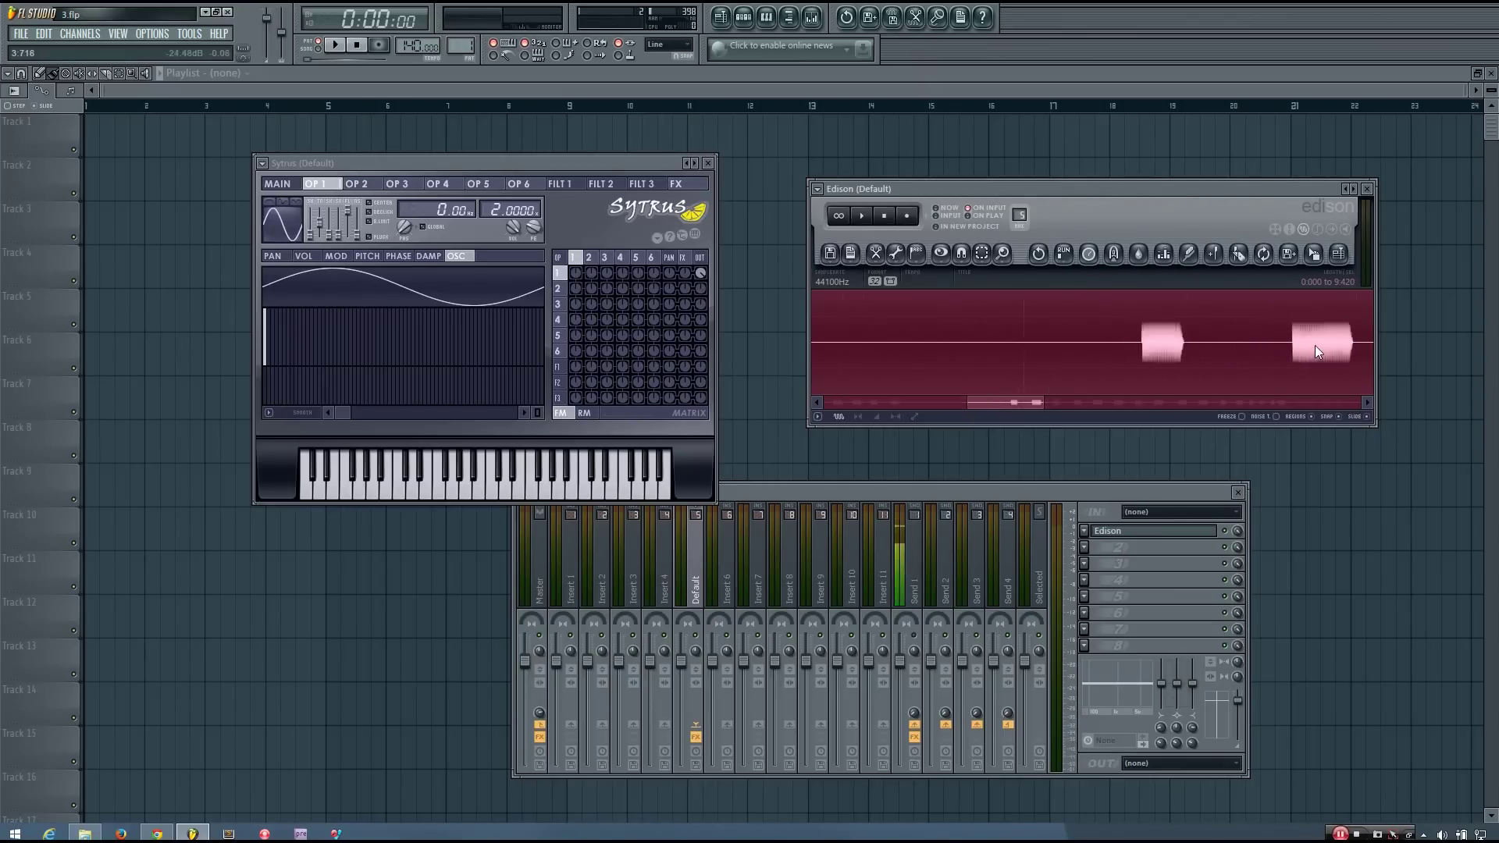
scroll(1226, 340, up, 2)
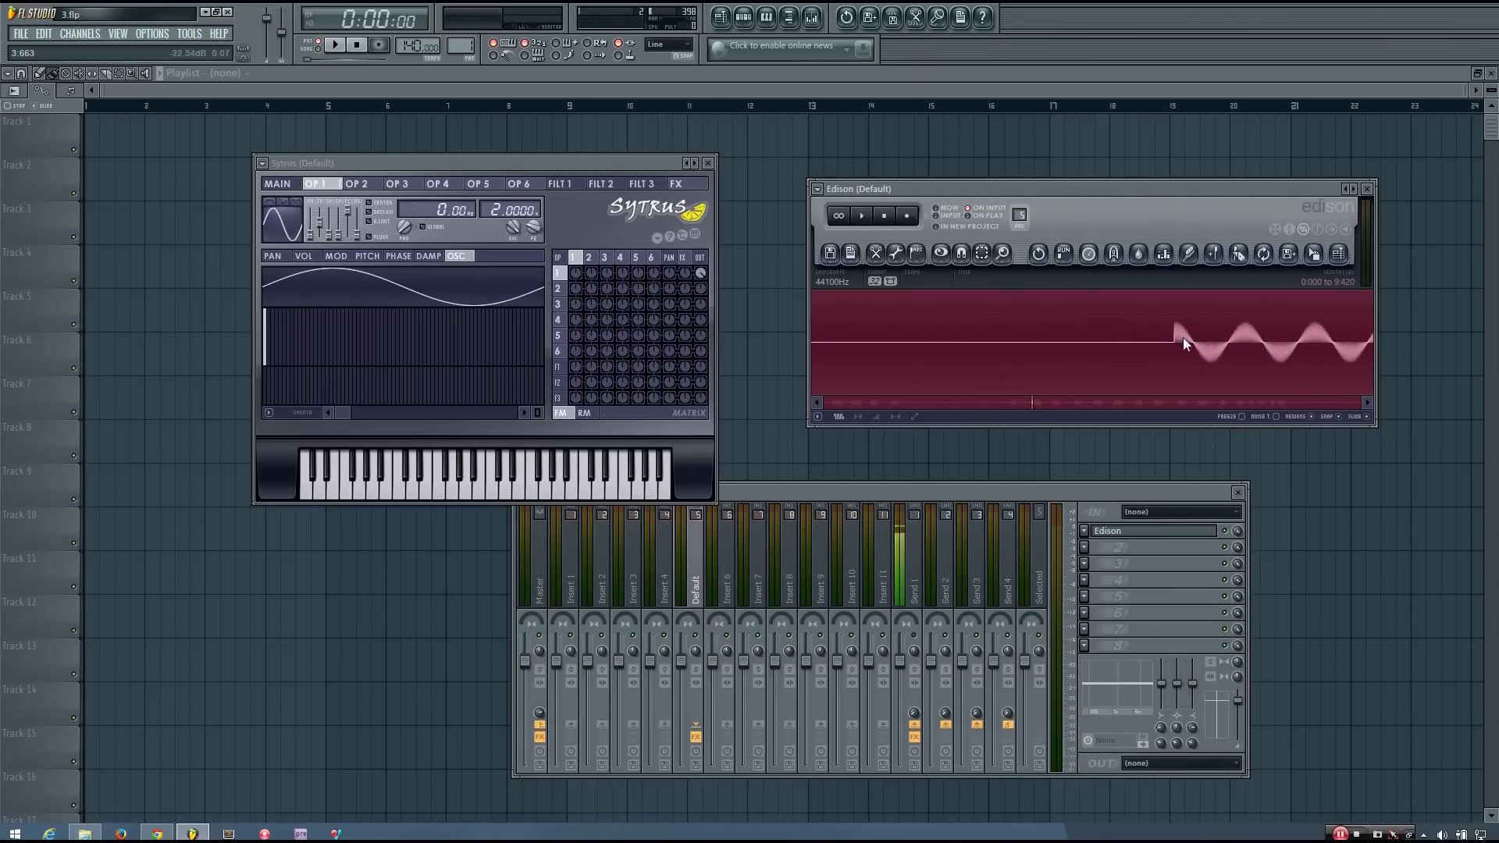
scroll(1202, 352, down, 6)
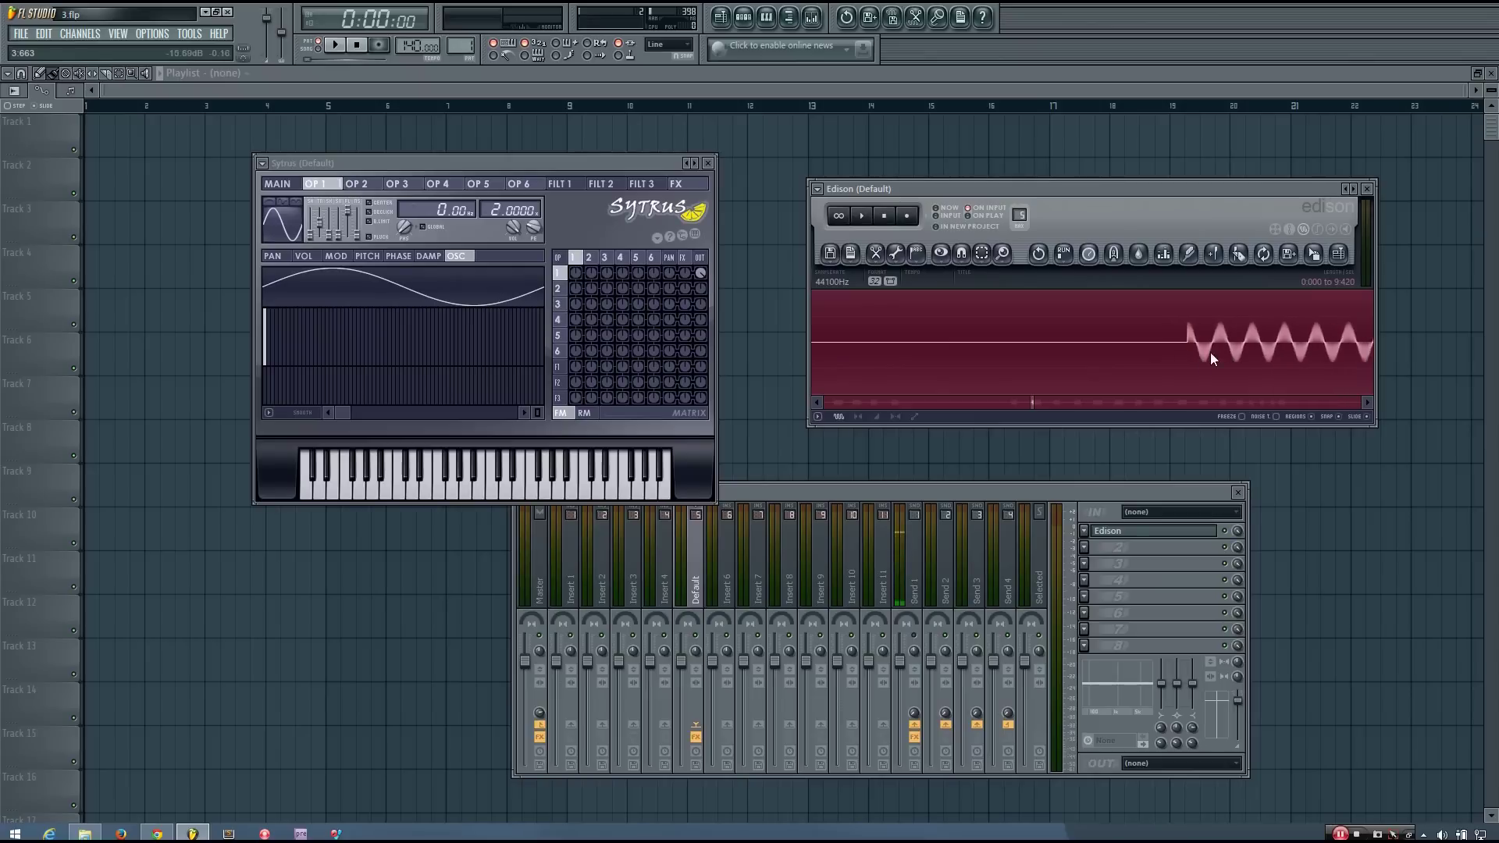
scroll(1327, 349, down, 3)
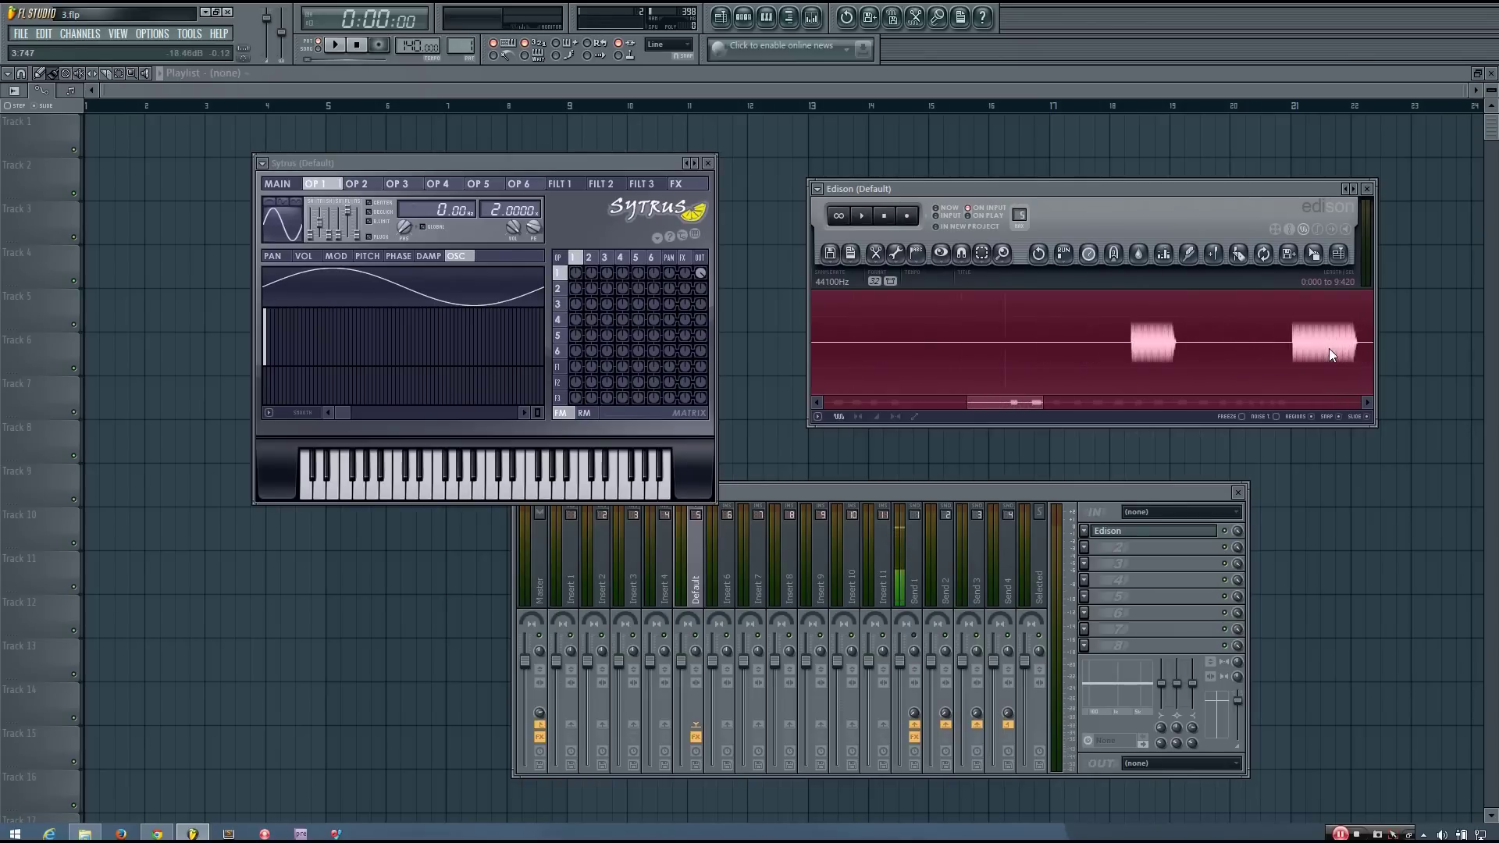
scroll(1369, 401, down, 2)
click(1371, 402)
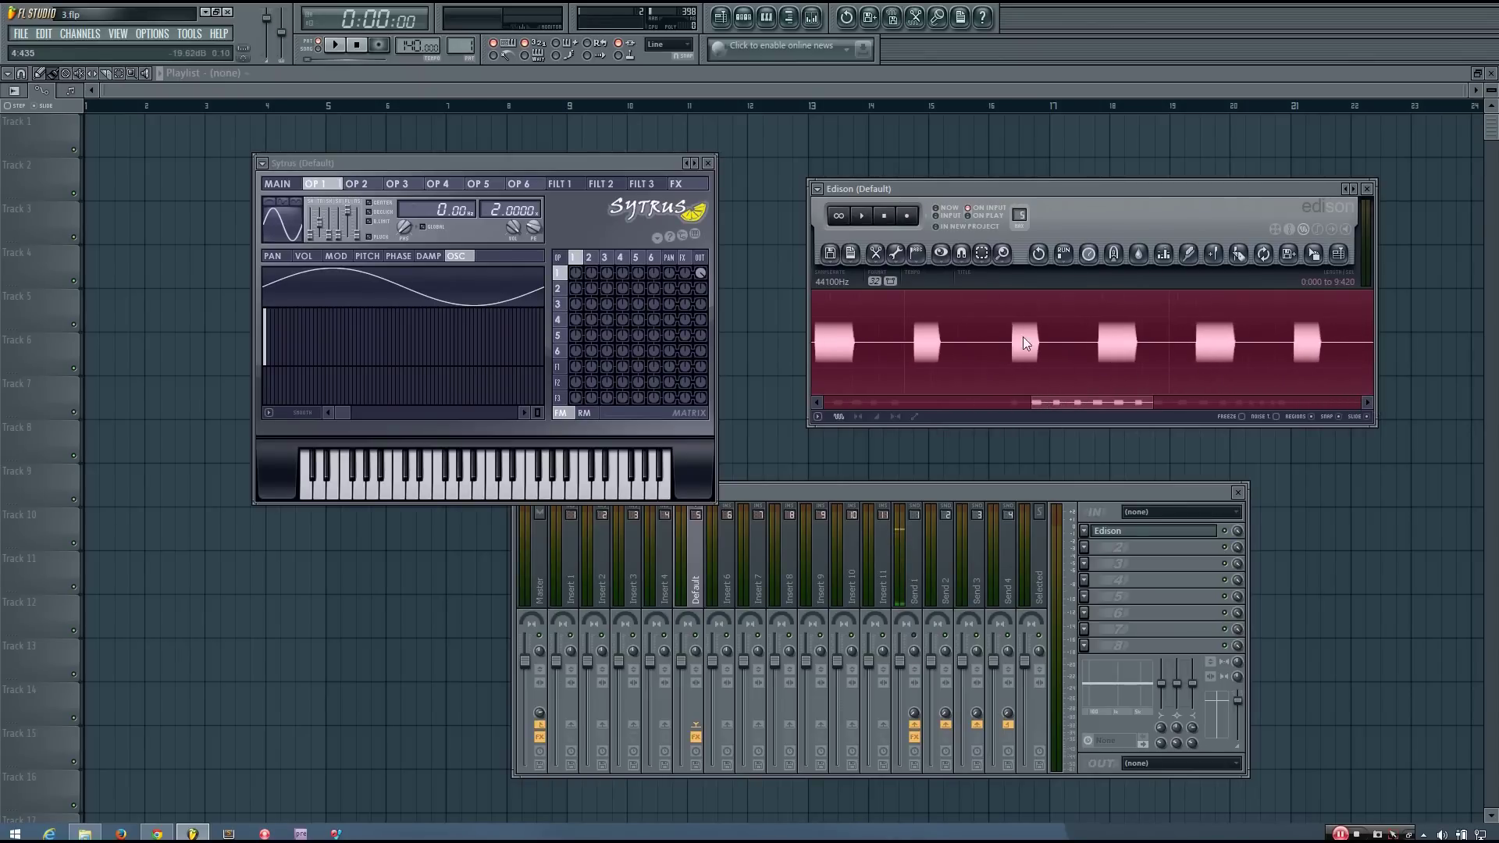
scroll(1022, 335, up, 8)
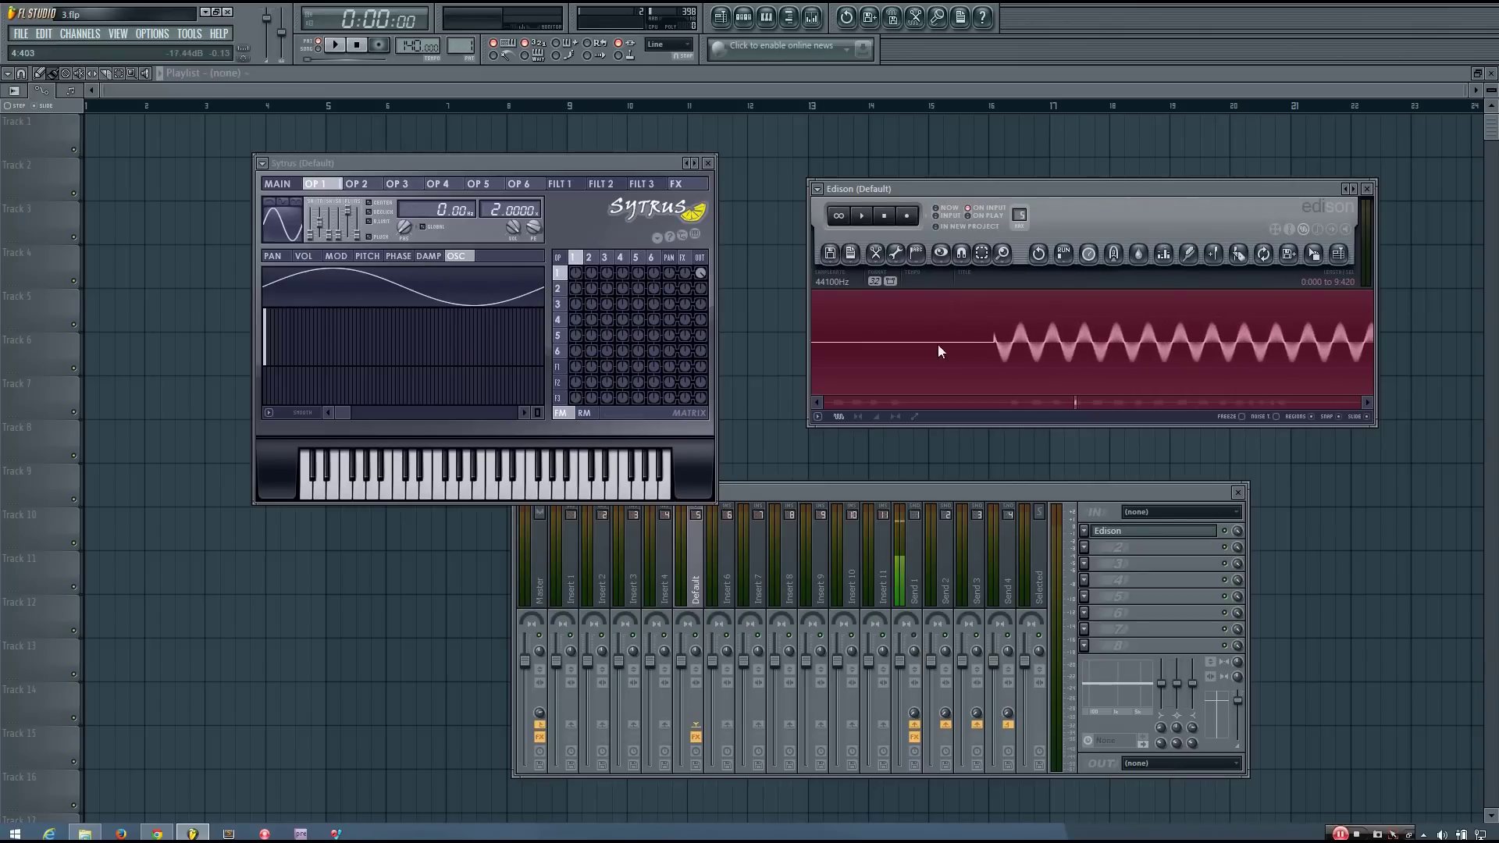
scroll(1108, 346, down, 6)
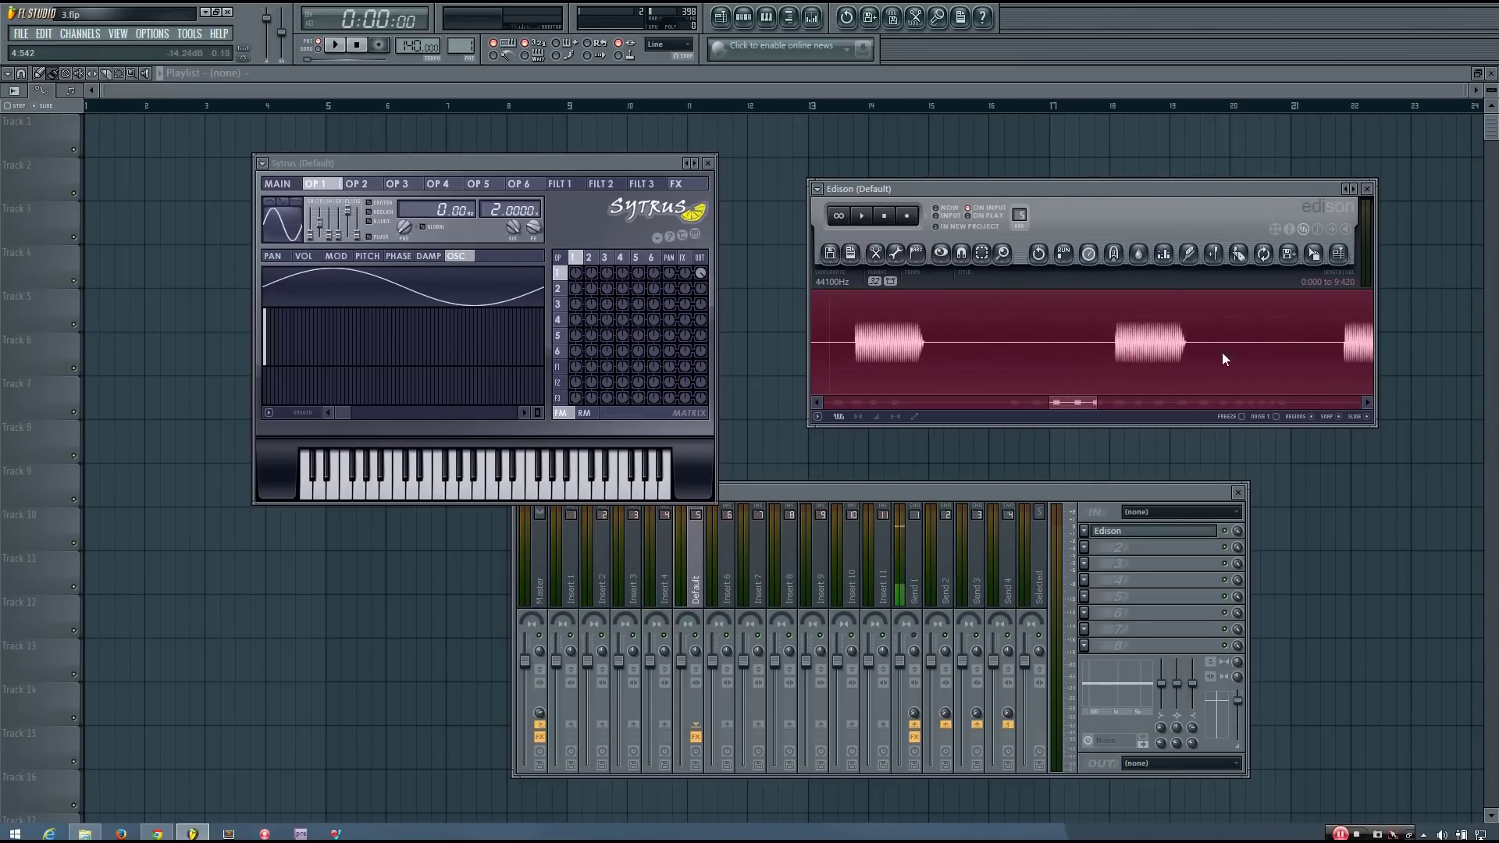
scroll(1286, 351, up, 7)
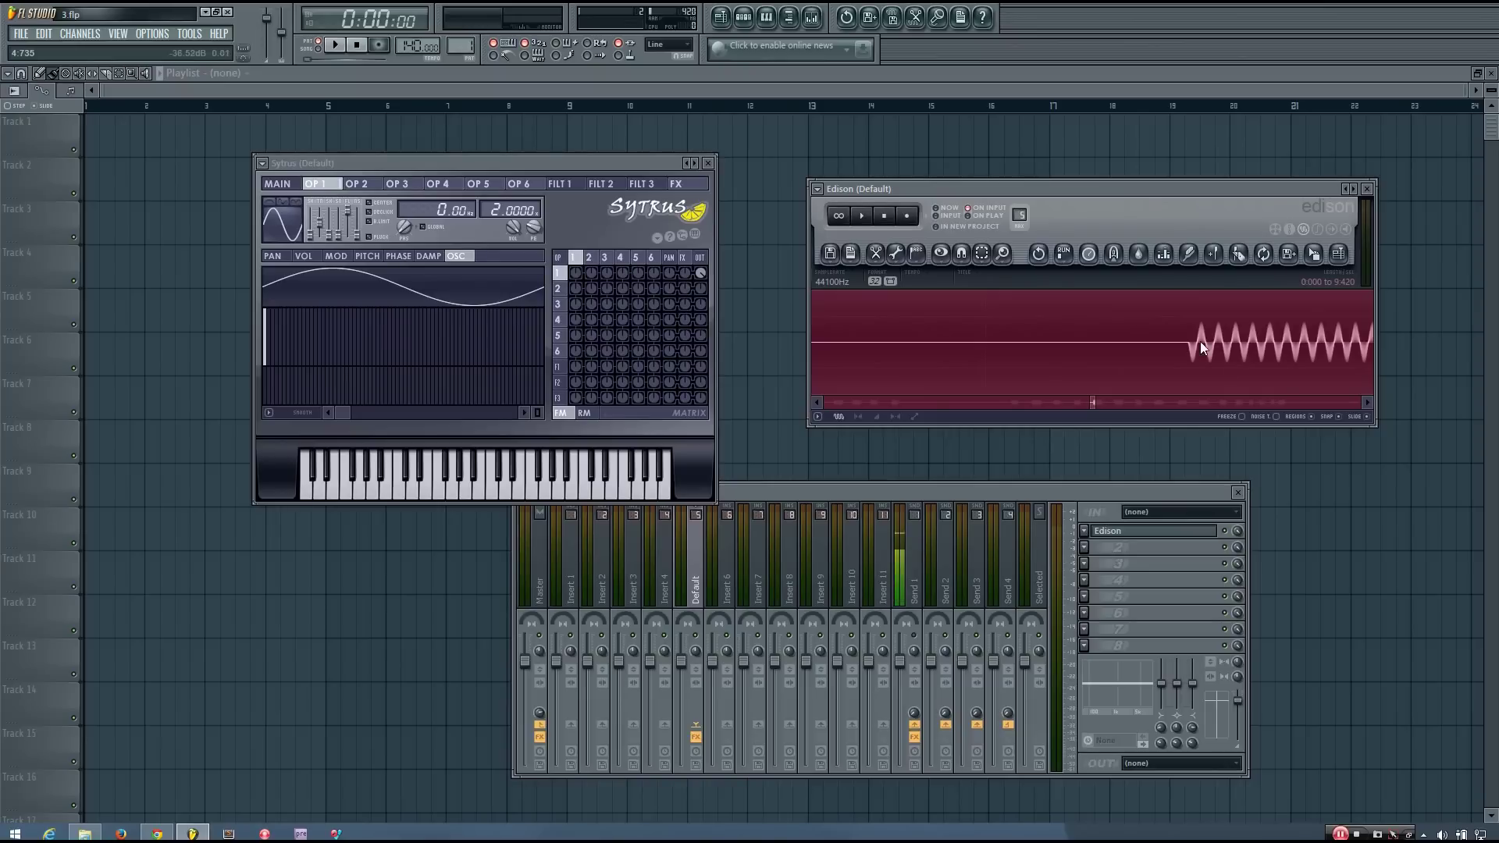
scroll(1183, 329, down, 6)
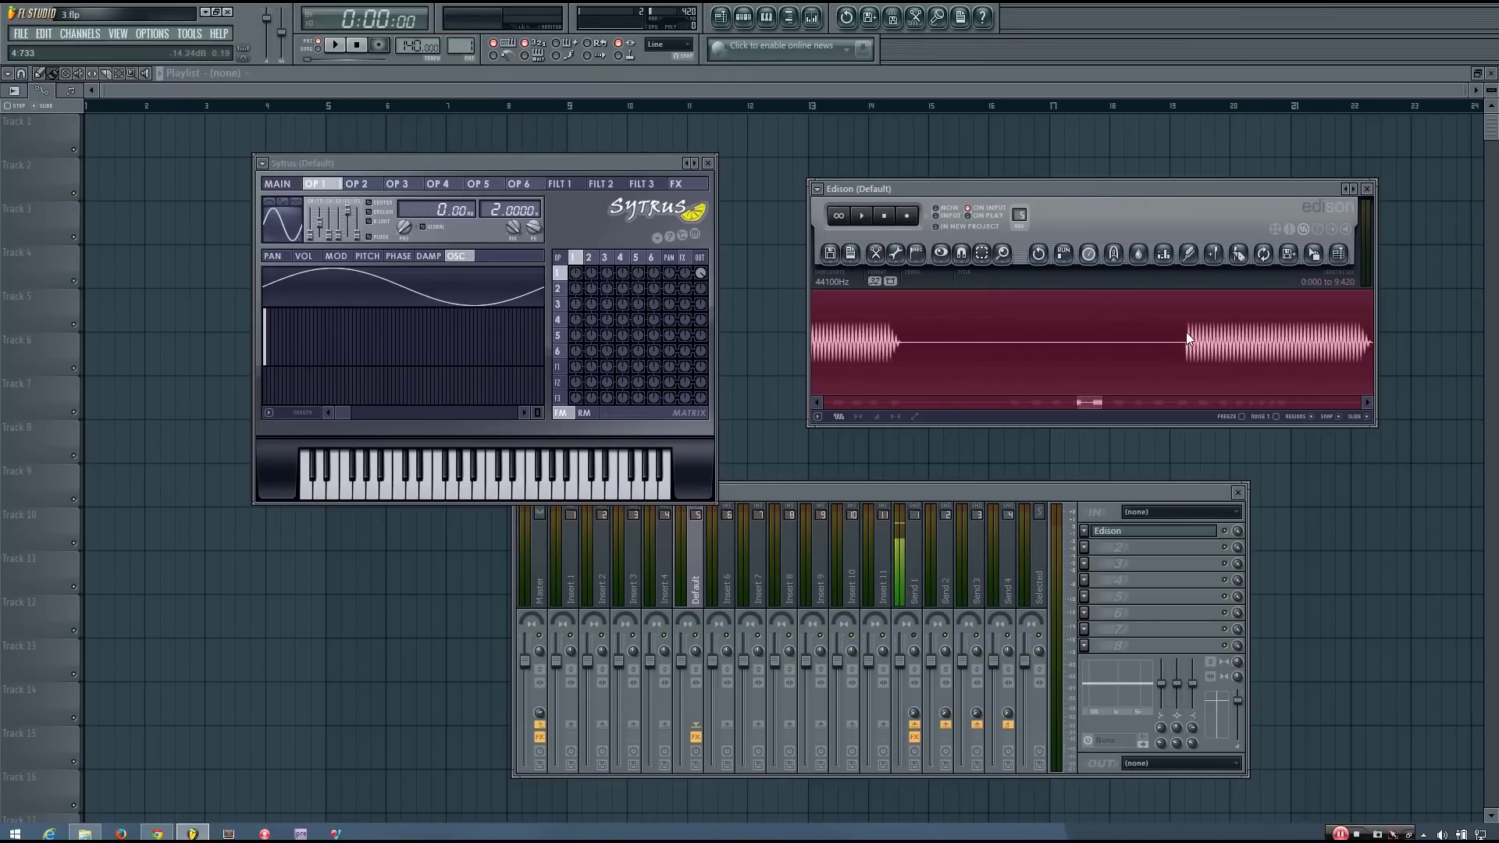
scroll(1186, 337, down, 5)
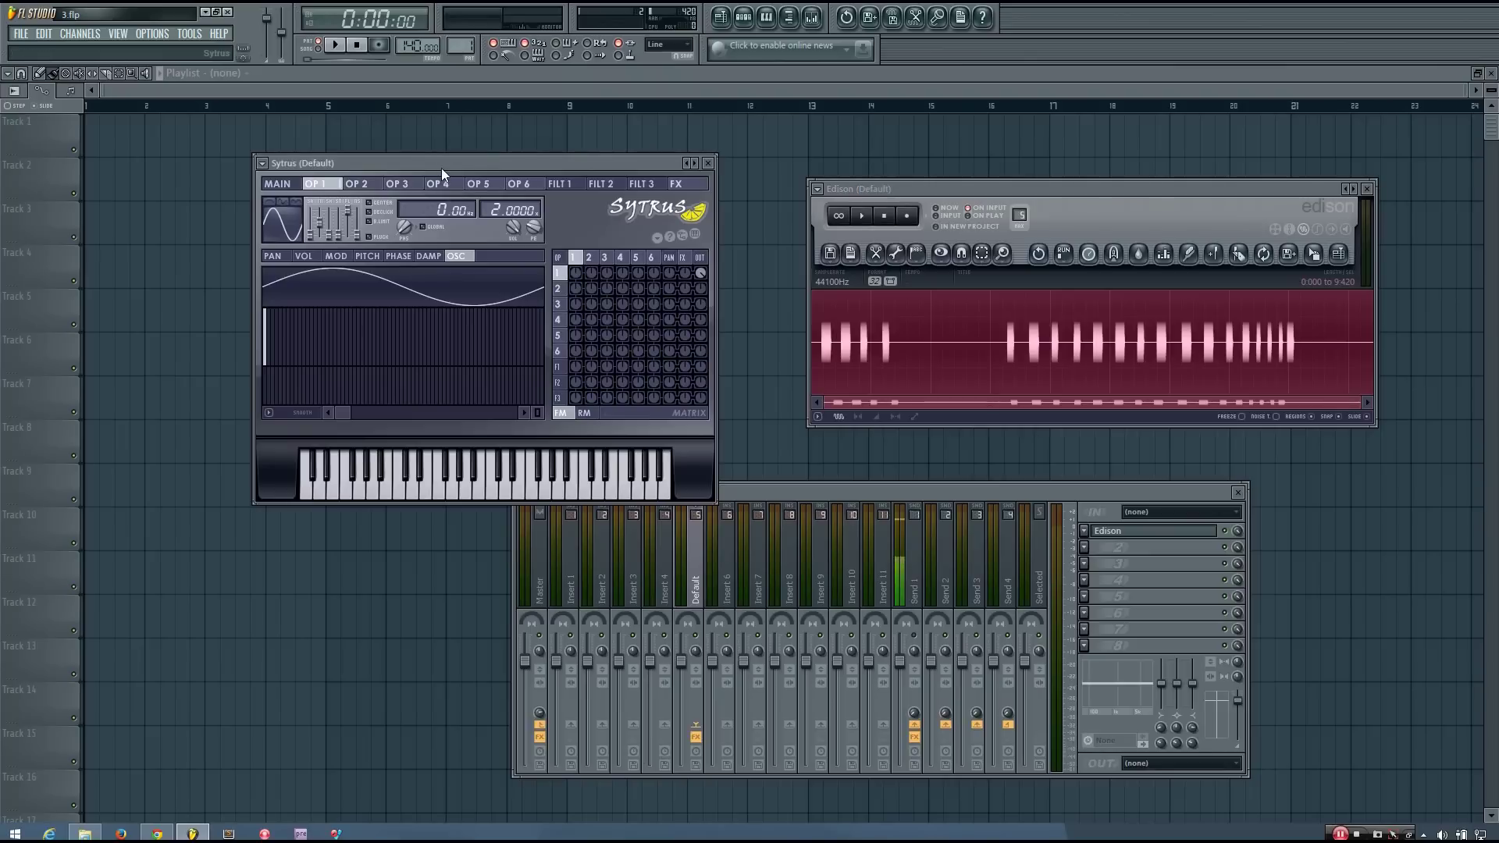
Play repeated G4 notes in Sytrus to listen to the effect of operator 1's starting phase.
key(b)
key(b)
key(b)
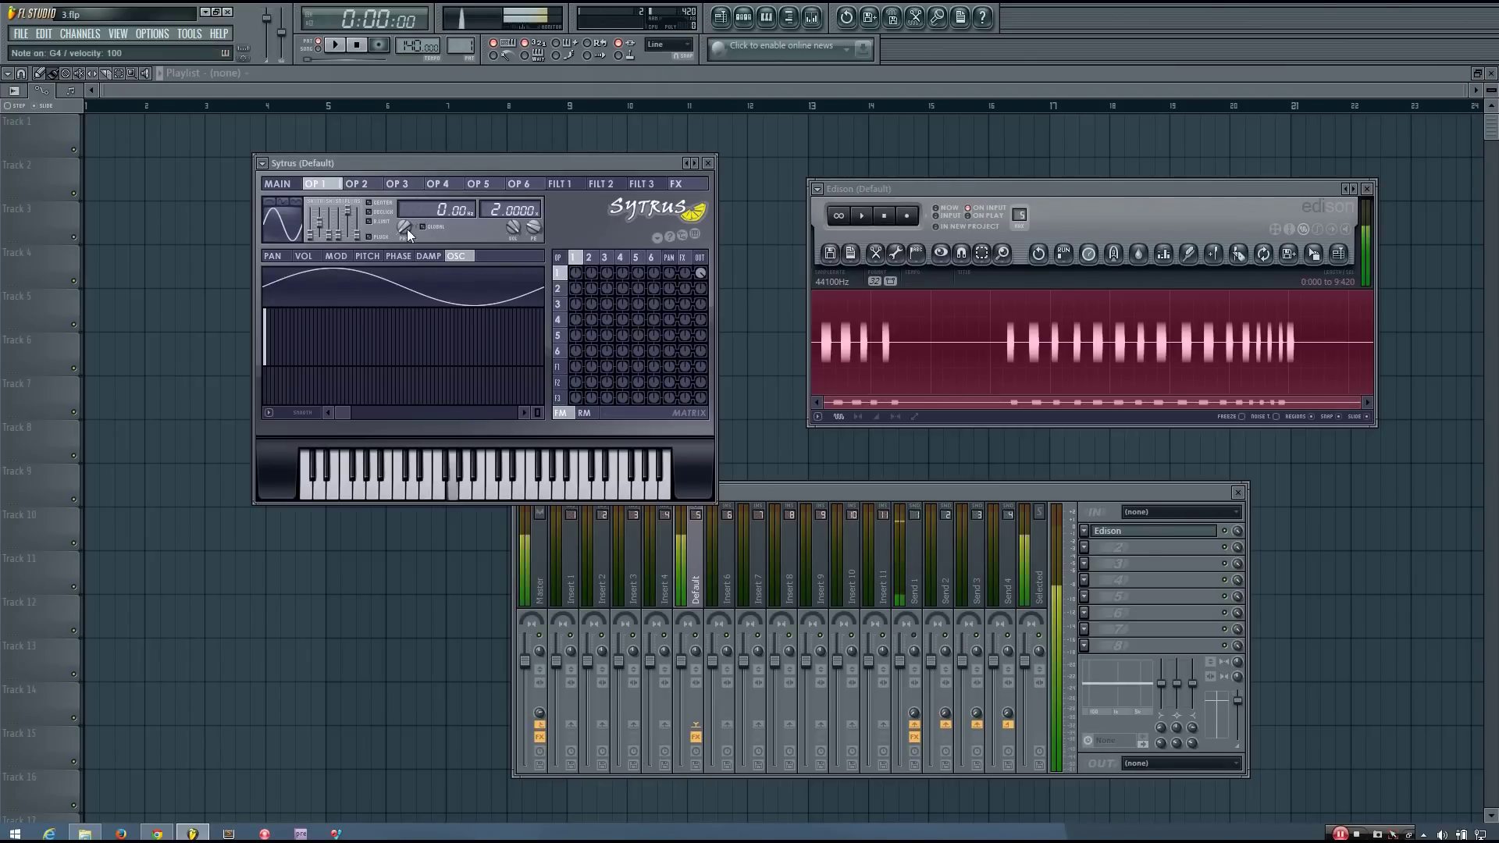
key(b)
key(b)
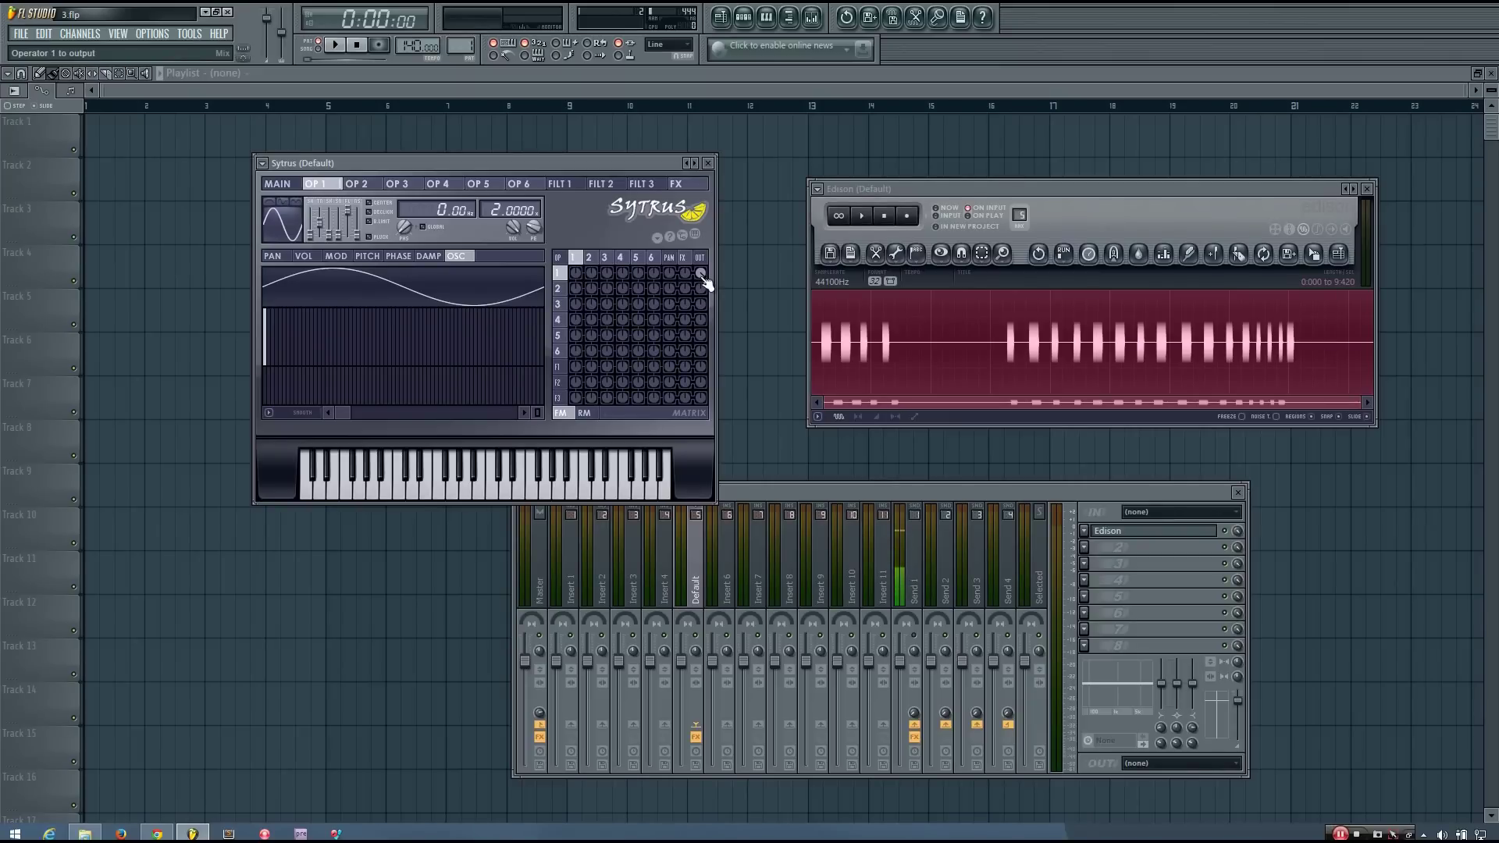
Route operators 4 and 5 to the output in the Sytrus matrix and open operator 4's page.
click(703, 321)
click(442, 184)
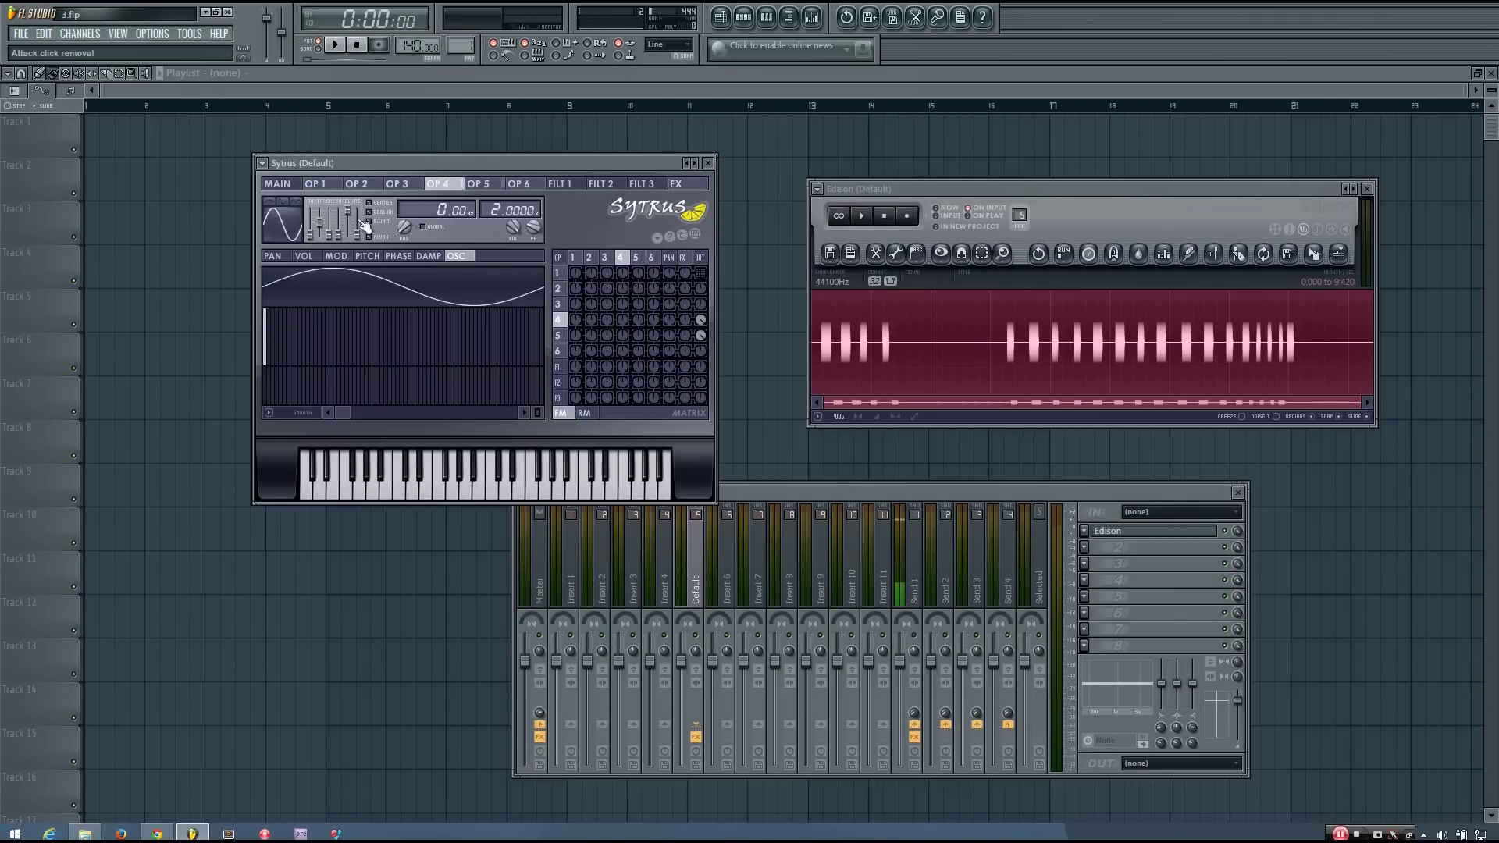
Shape operator 5's oscillator into a sawtooth wave and adjust its output level in the matrix.
drag(310, 235, 315, 226)
click(478, 184)
drag(701, 336, 702, 328)
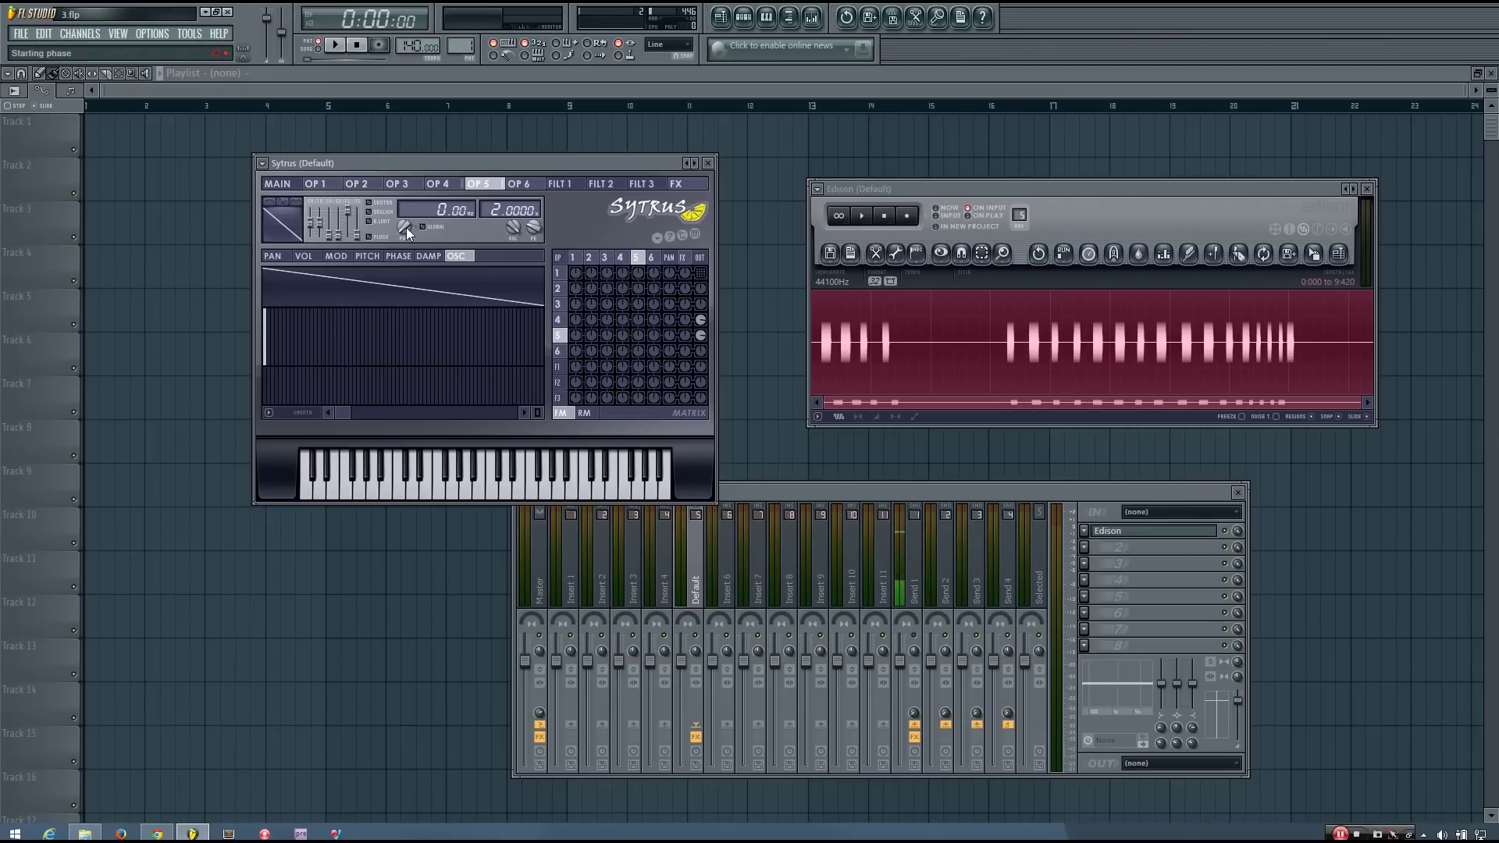
Play repeated notes before and after changing operator 5's starting phase to hear how the combined sound differs.
key(b)
key(b)
drag(405, 229, 405, 217)
key(b)
key(b)
key(b)
key(b)
key(b)
key(b)
Return to operator 1's page and turn on its global phase option.
drag(442, 165, 430, 166)
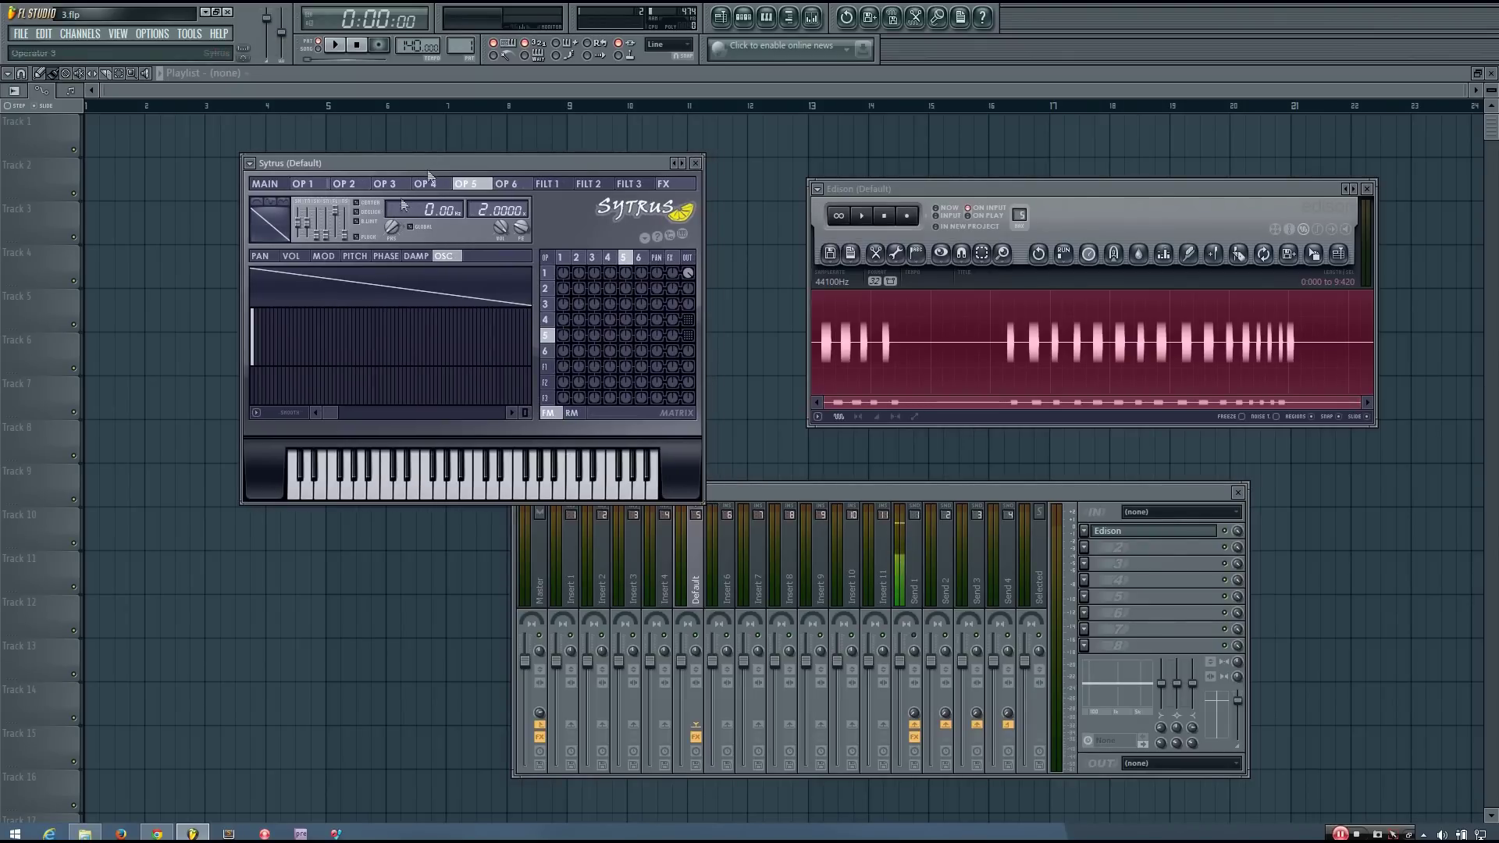
drag(392, 228, 392, 223)
click(319, 186)
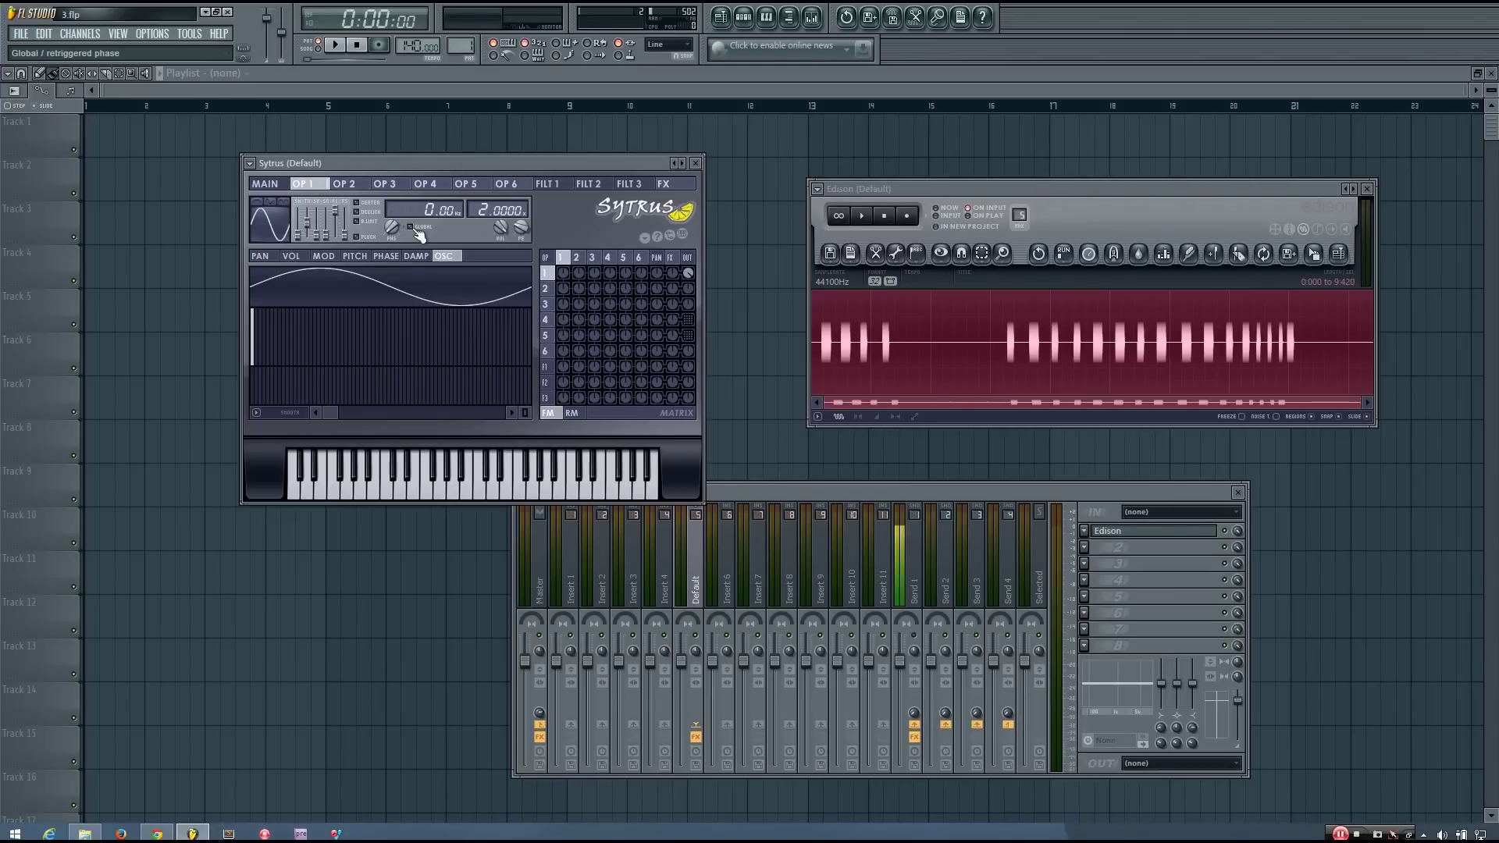
drag(404, 236, 403, 245)
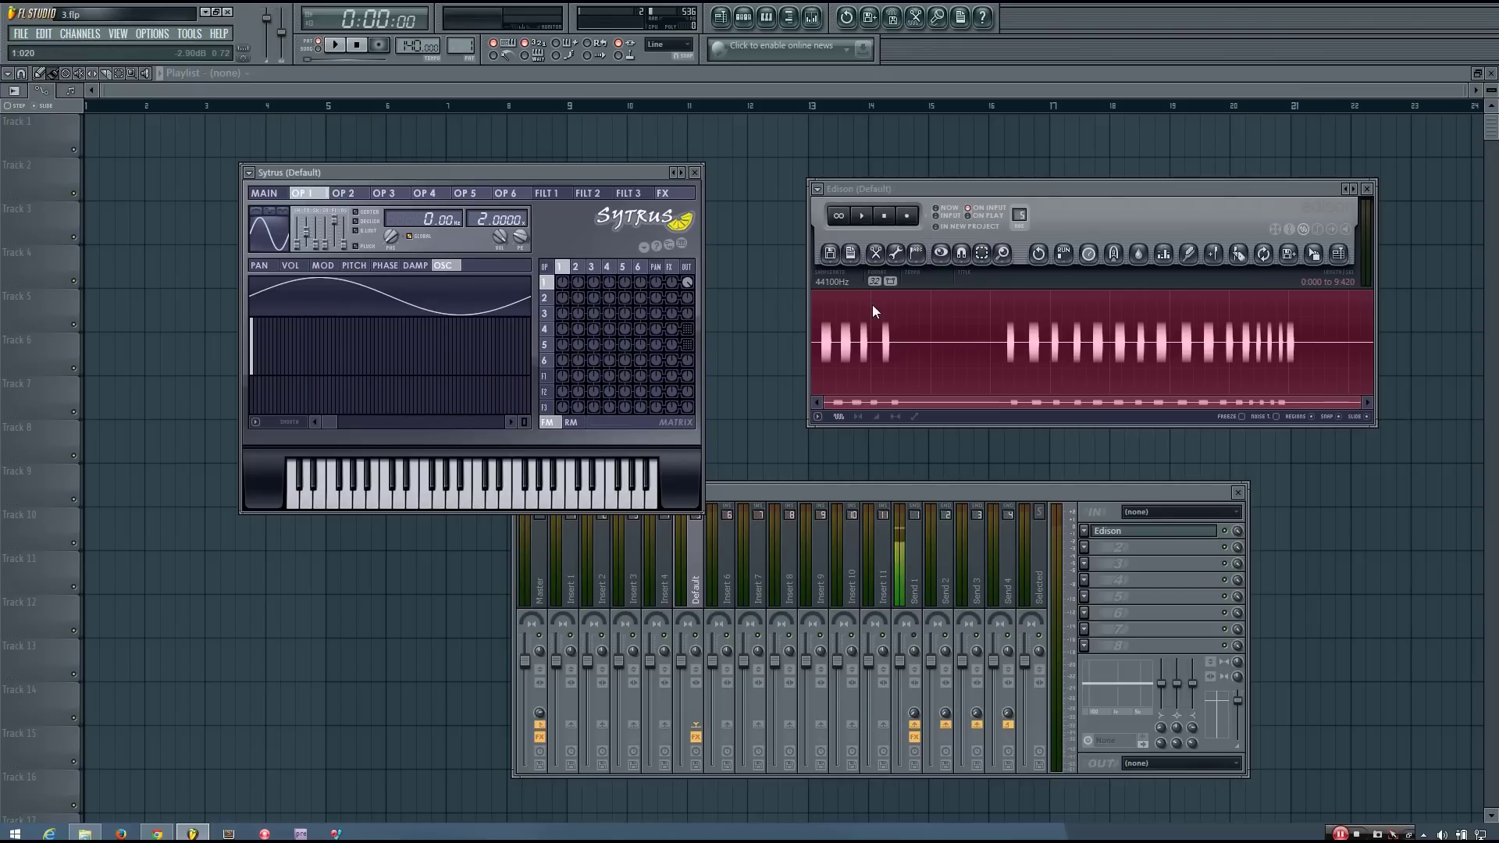
Delete the old audio in Edison and start a new recording.
key(Delete)
drag(390, 238, 390, 237)
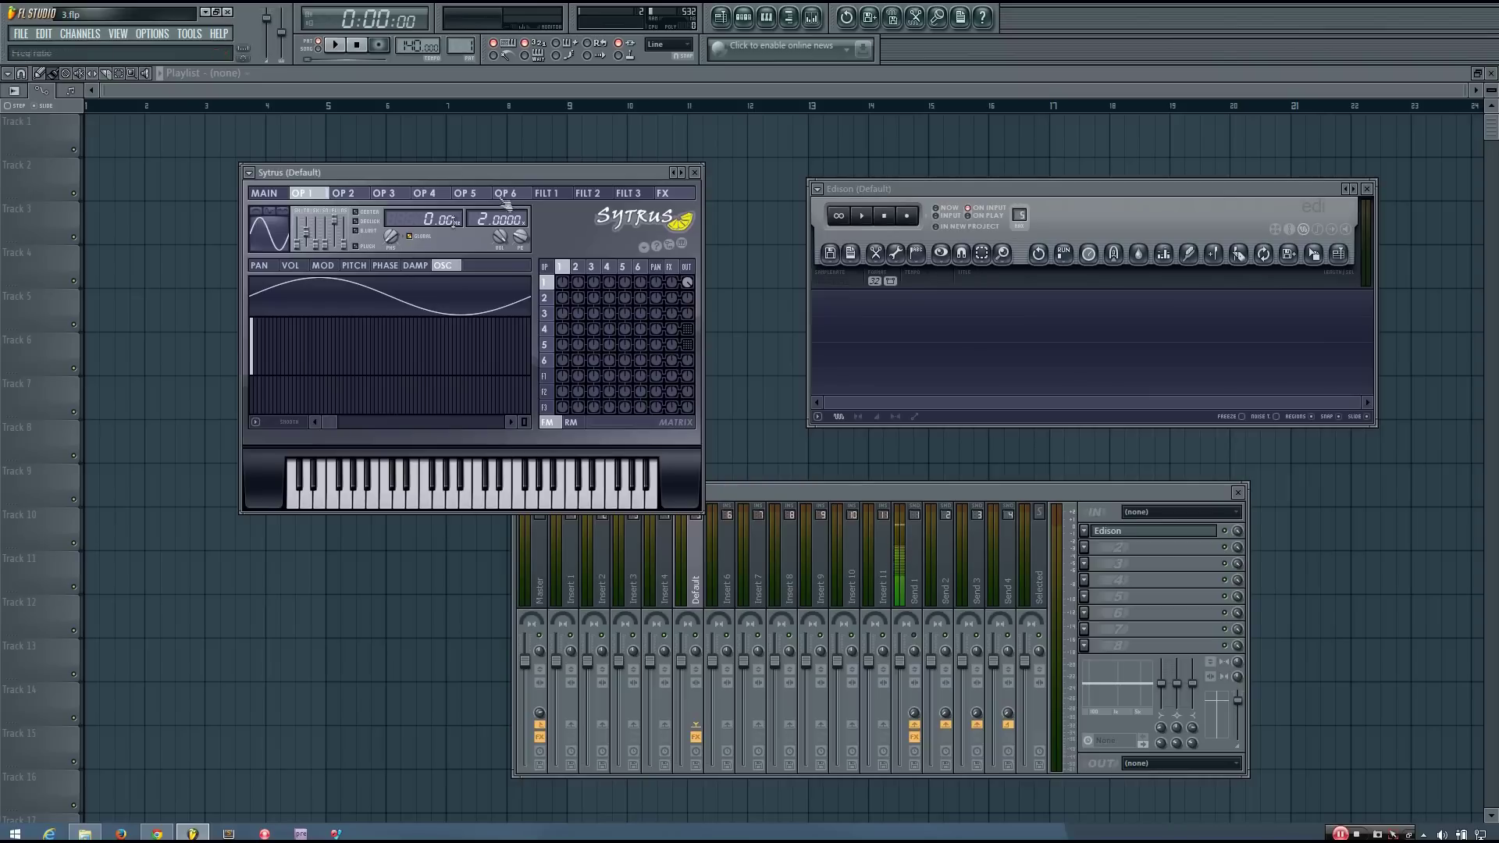
drag(536, 177, 547, 174)
click(914, 216)
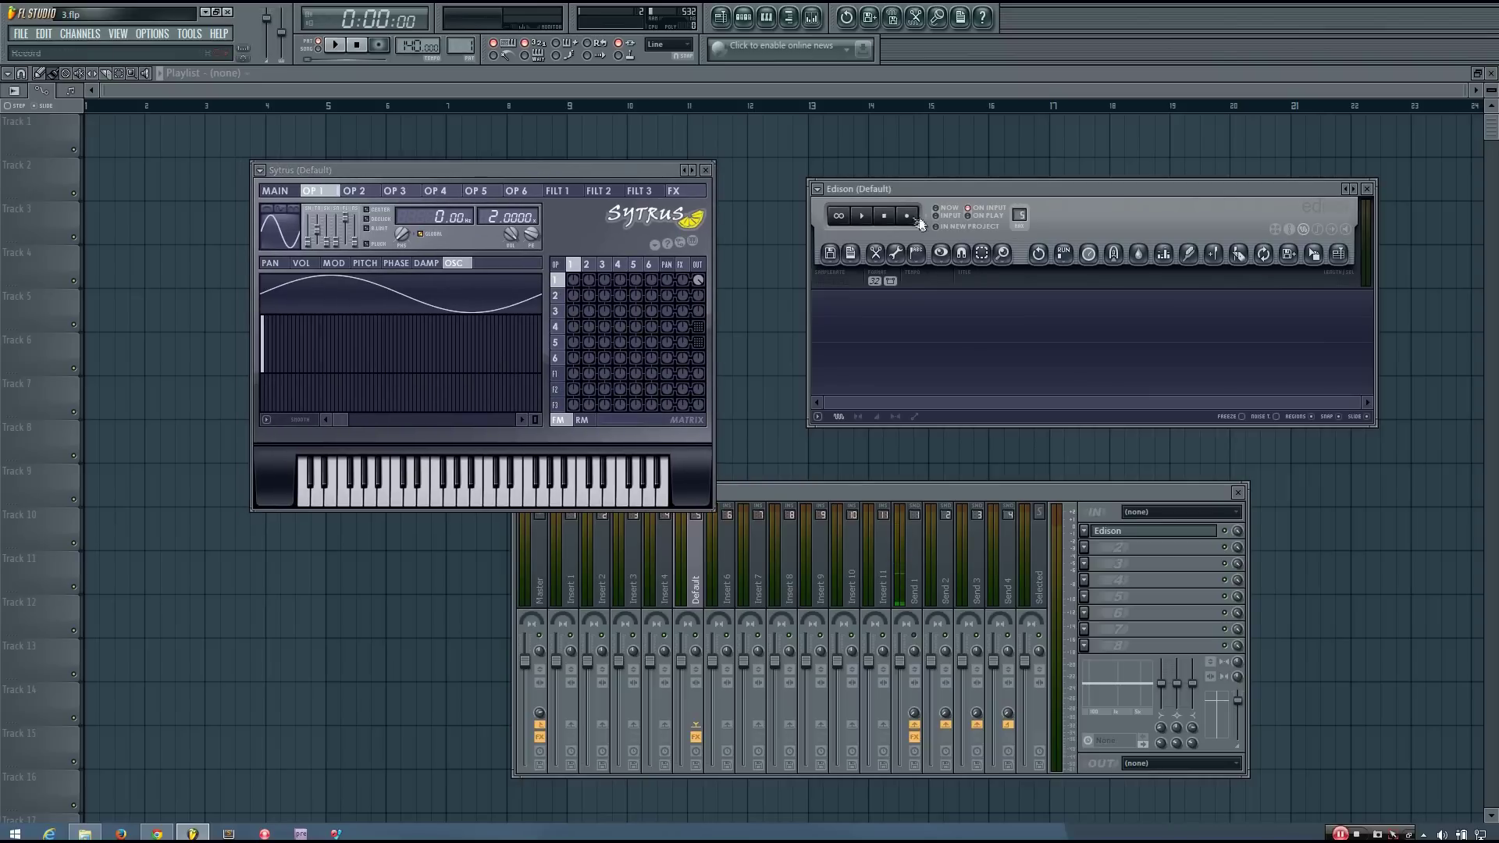
drag(648, 175, 635, 167)
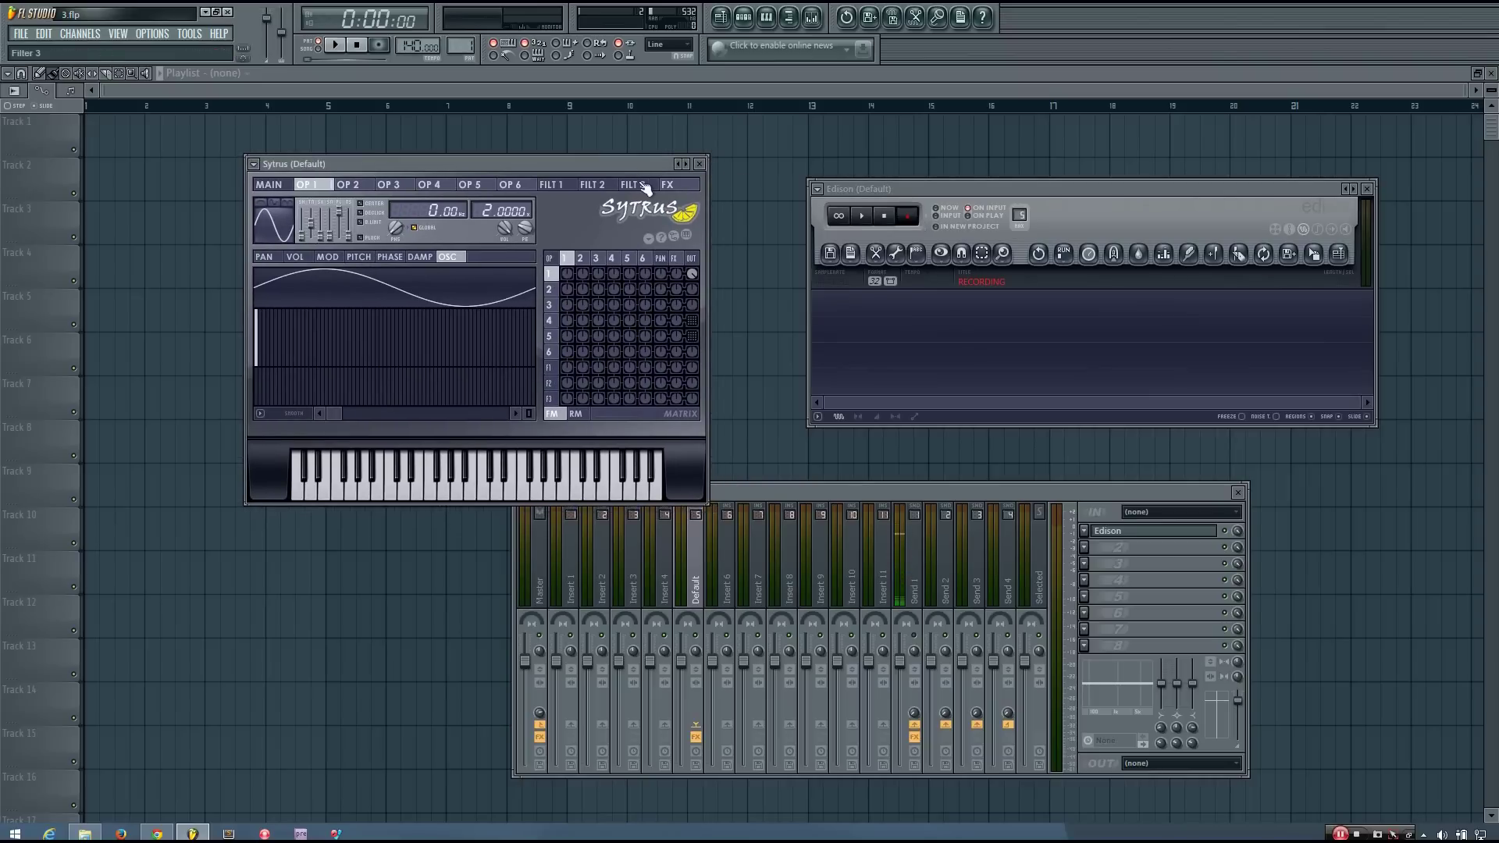
Record a series of short repeated notes from Sytrus into Edison and stop the recording.
key(n)
key(n)
key(n)
key(n)
key(n)
key(n)
key(n)
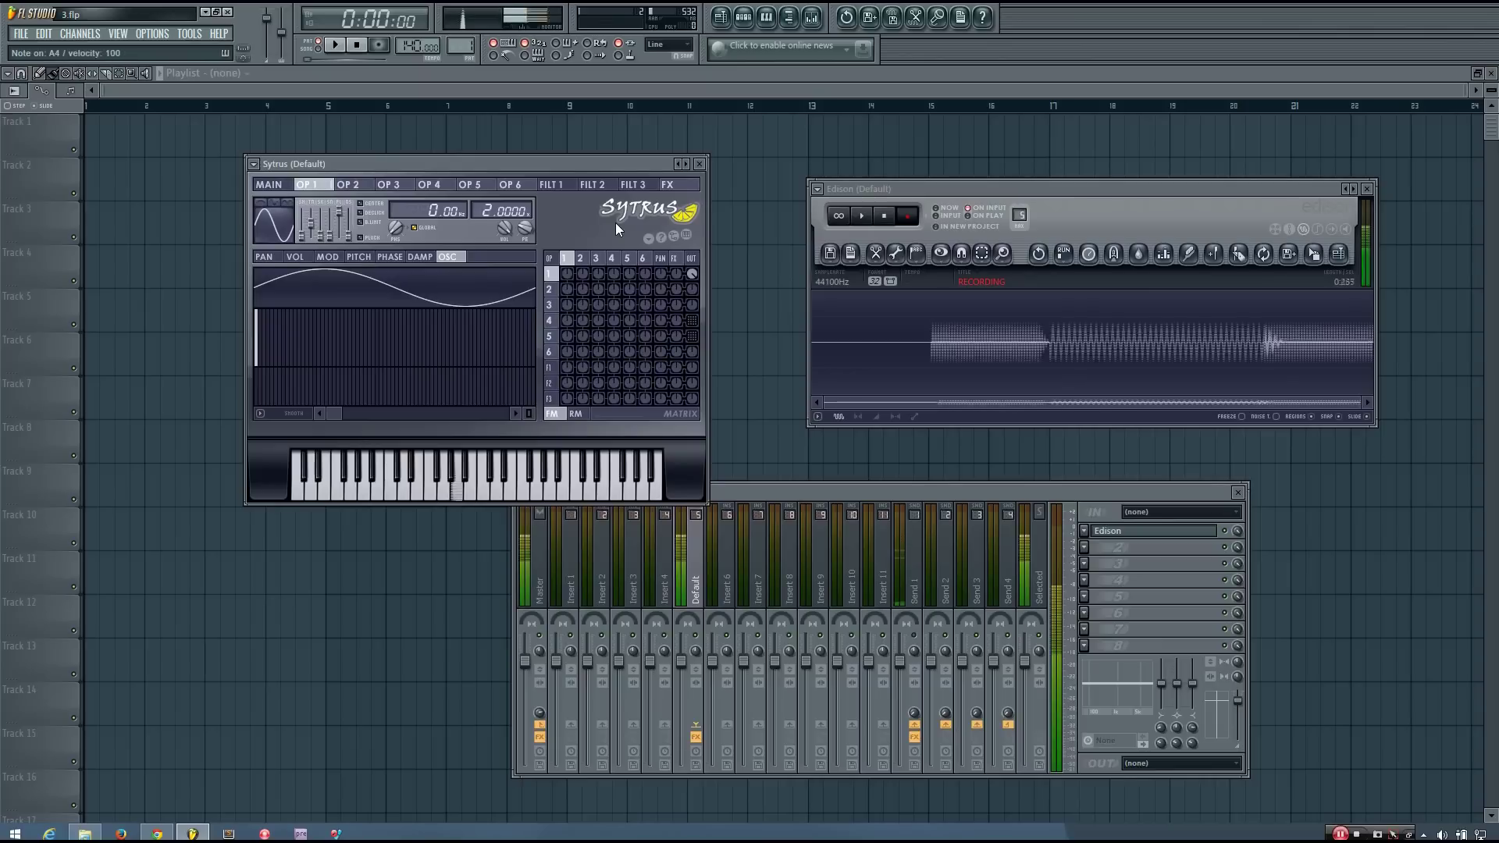
click(885, 216)
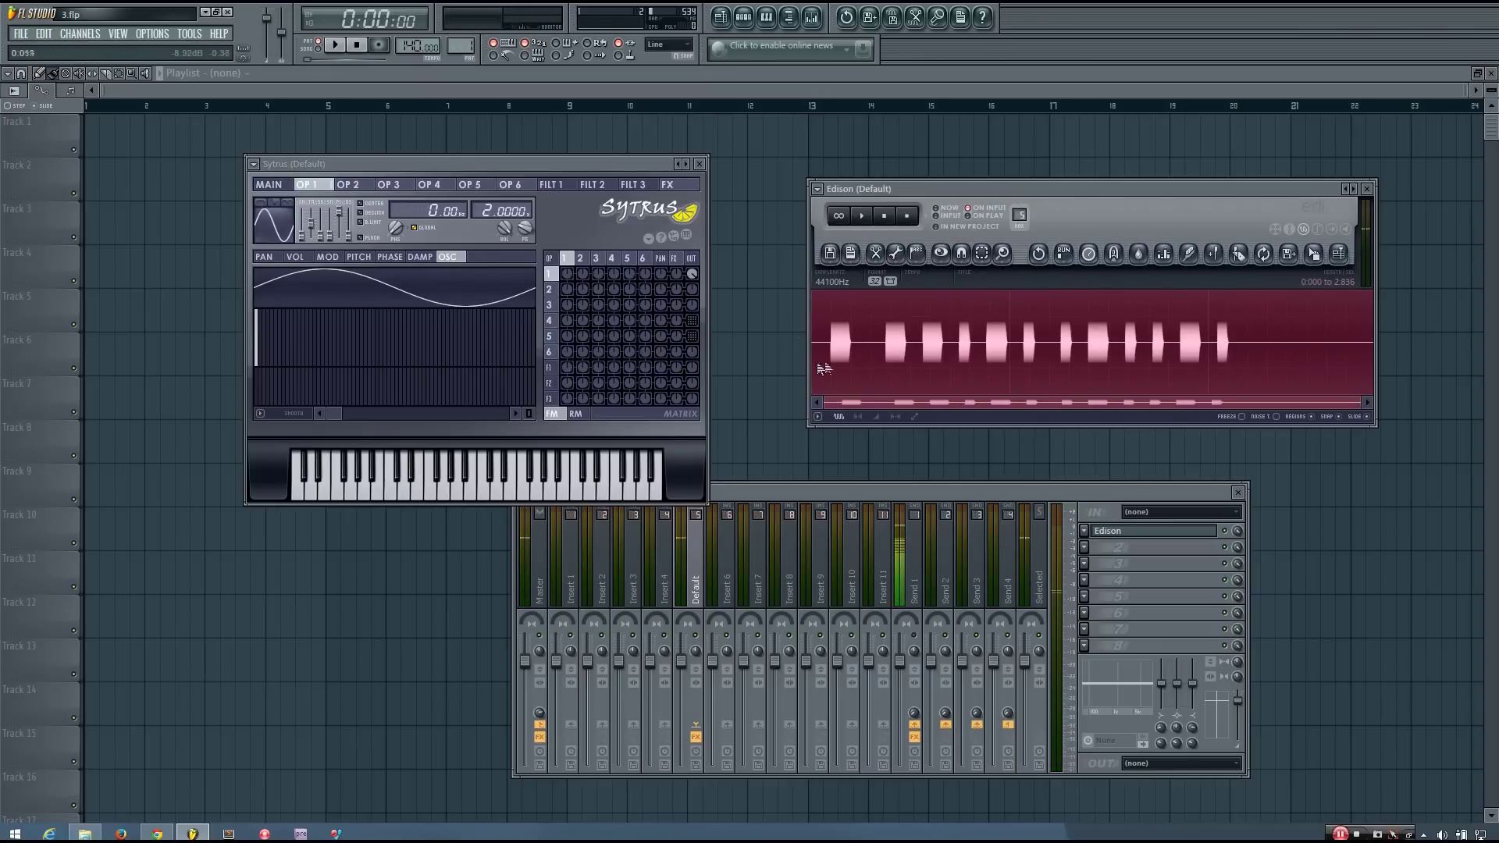
Examine where in its cycle the sine wave begins in the first note recorded with global phase.
scroll(826, 361, up, 3)
scroll(825, 350, up, 8)
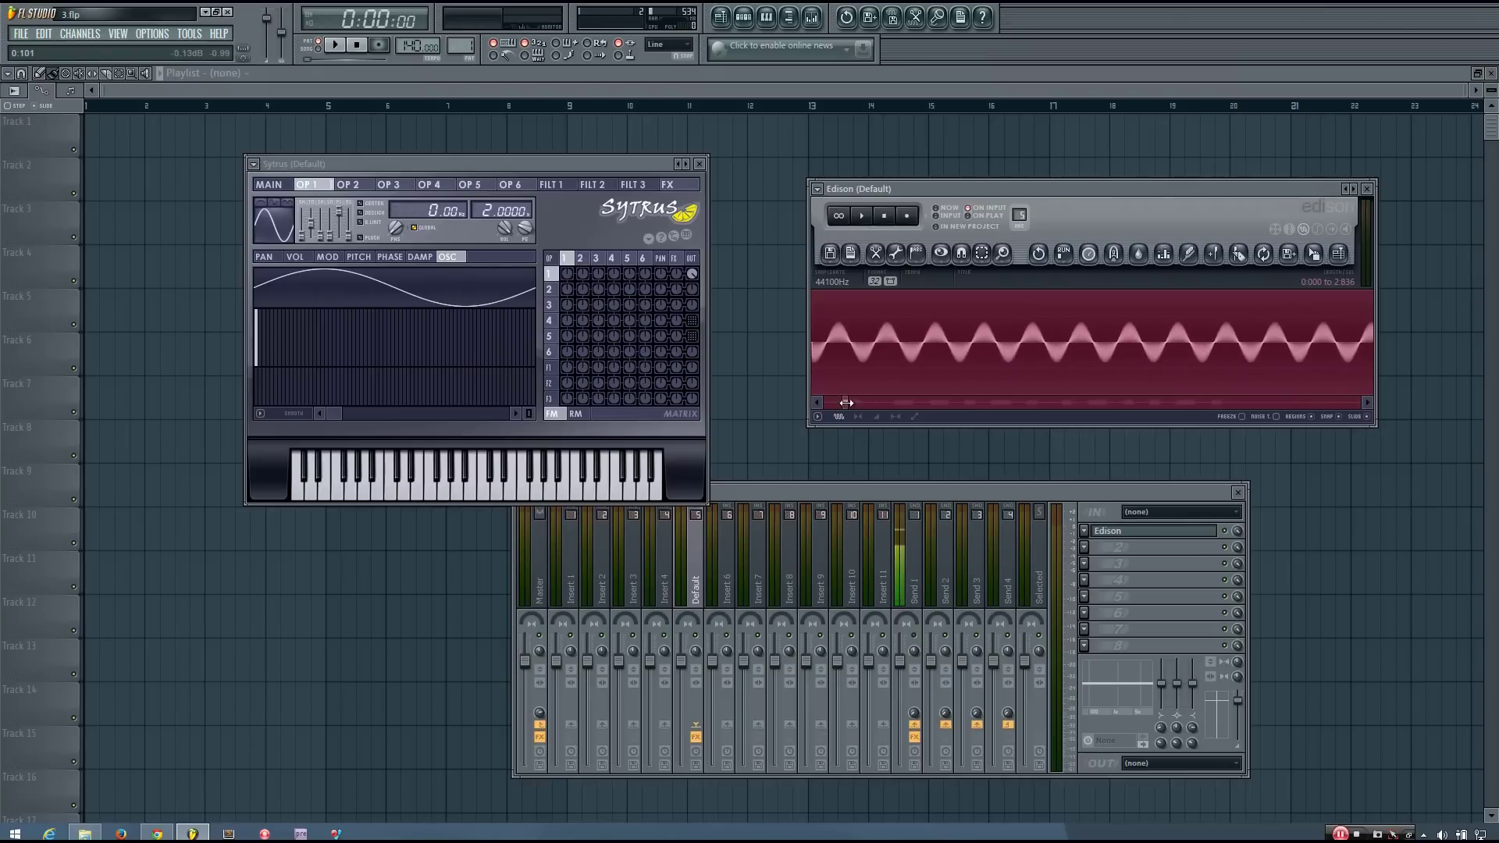
drag(846, 403, 845, 403)
scroll(845, 344, down, 4)
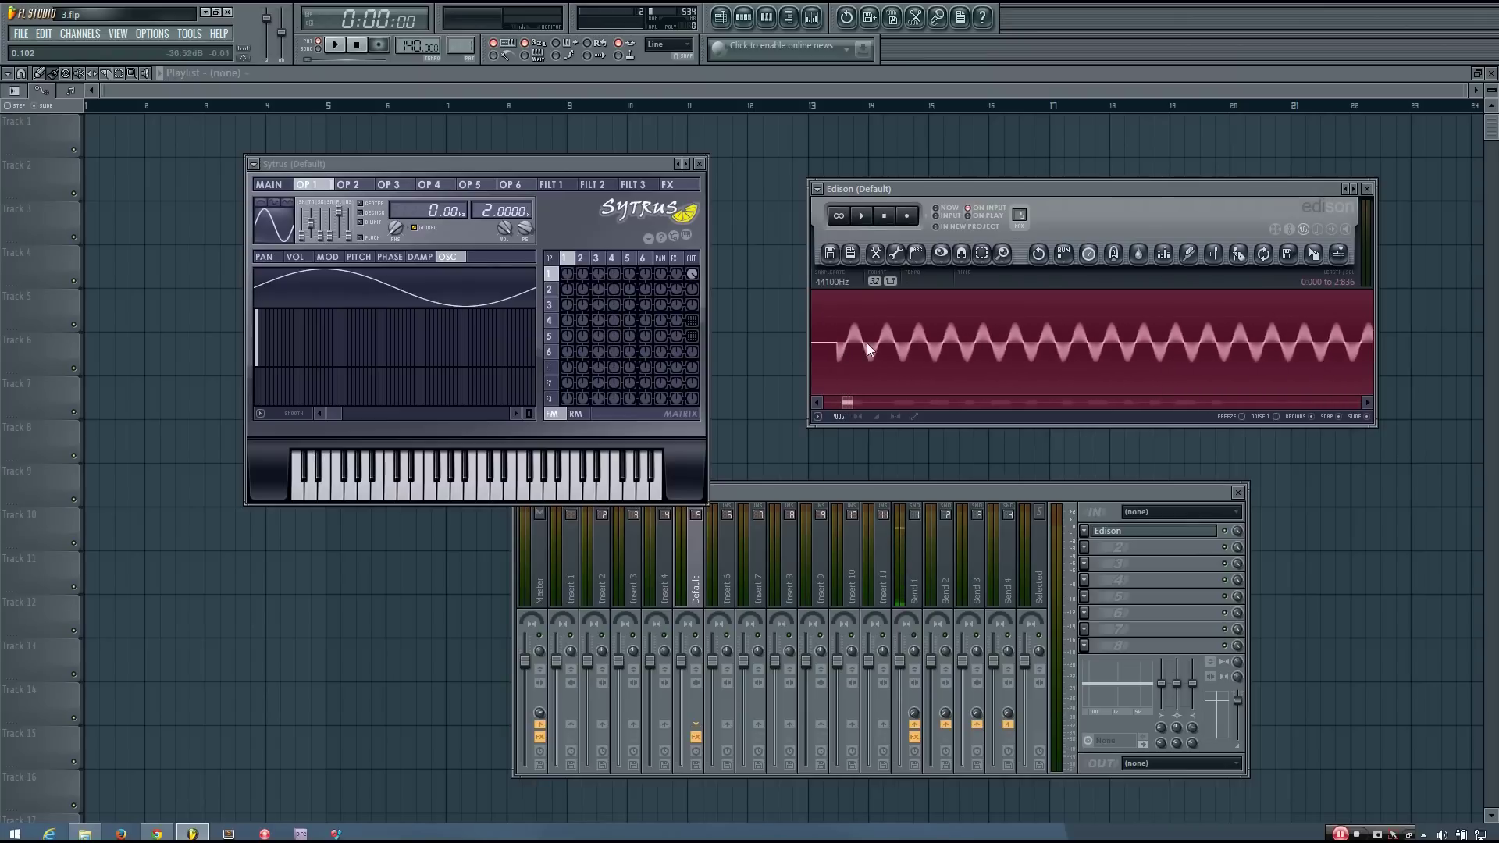
scroll(898, 359, down, 8)
scroll(1233, 350, up, 5)
scroll(1103, 346, up, 2)
scroll(1102, 345, up, 2)
Compare the wave's starting point across the following notes in the global phase recording.
scroll(1122, 349, down, 5)
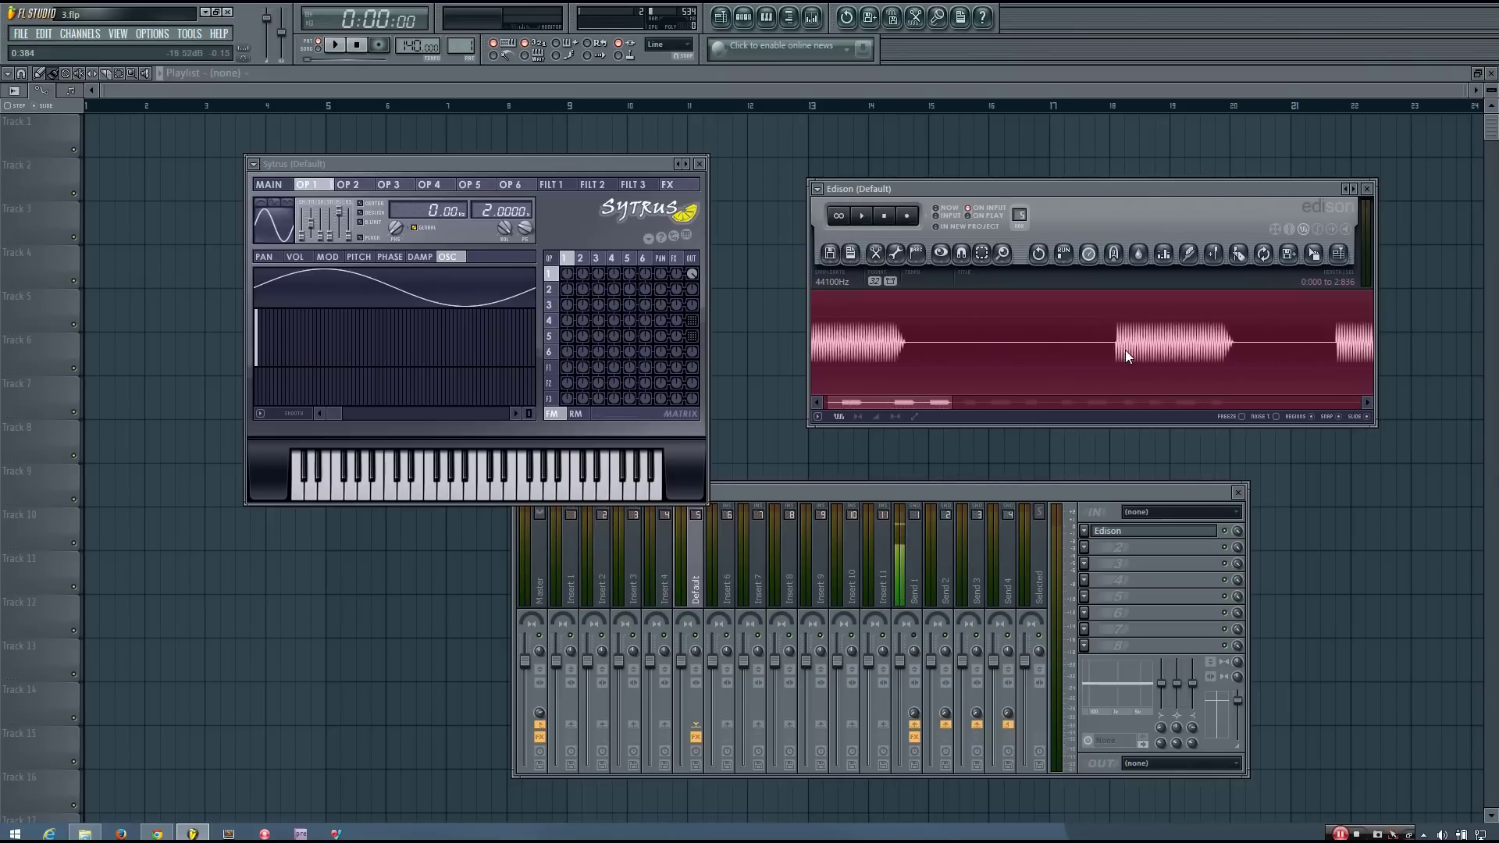
scroll(1173, 346, up, 2)
scroll(1148, 361, up, 3)
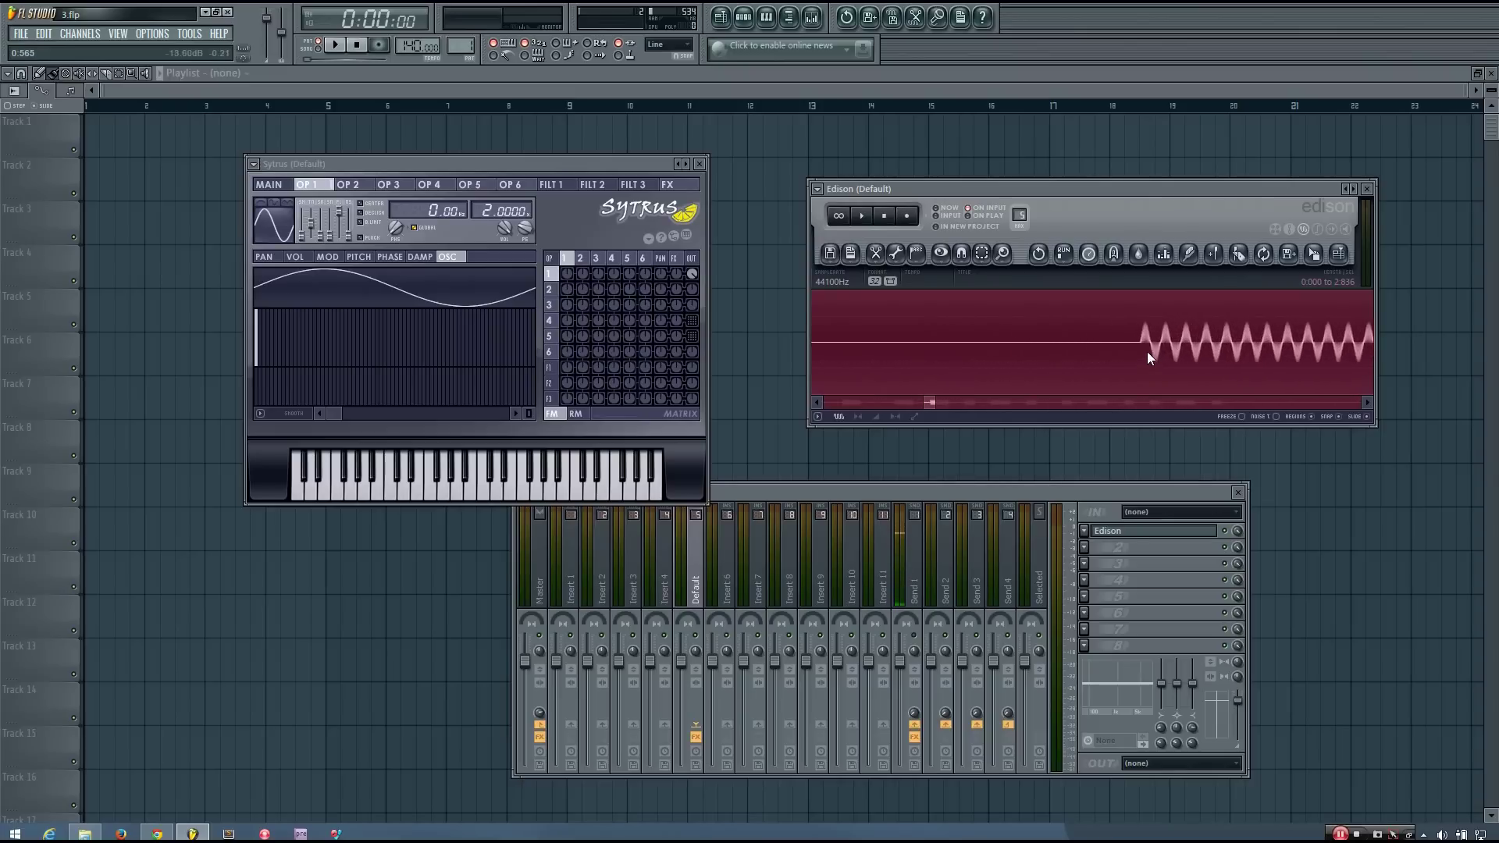
scroll(1146, 351, down, 4)
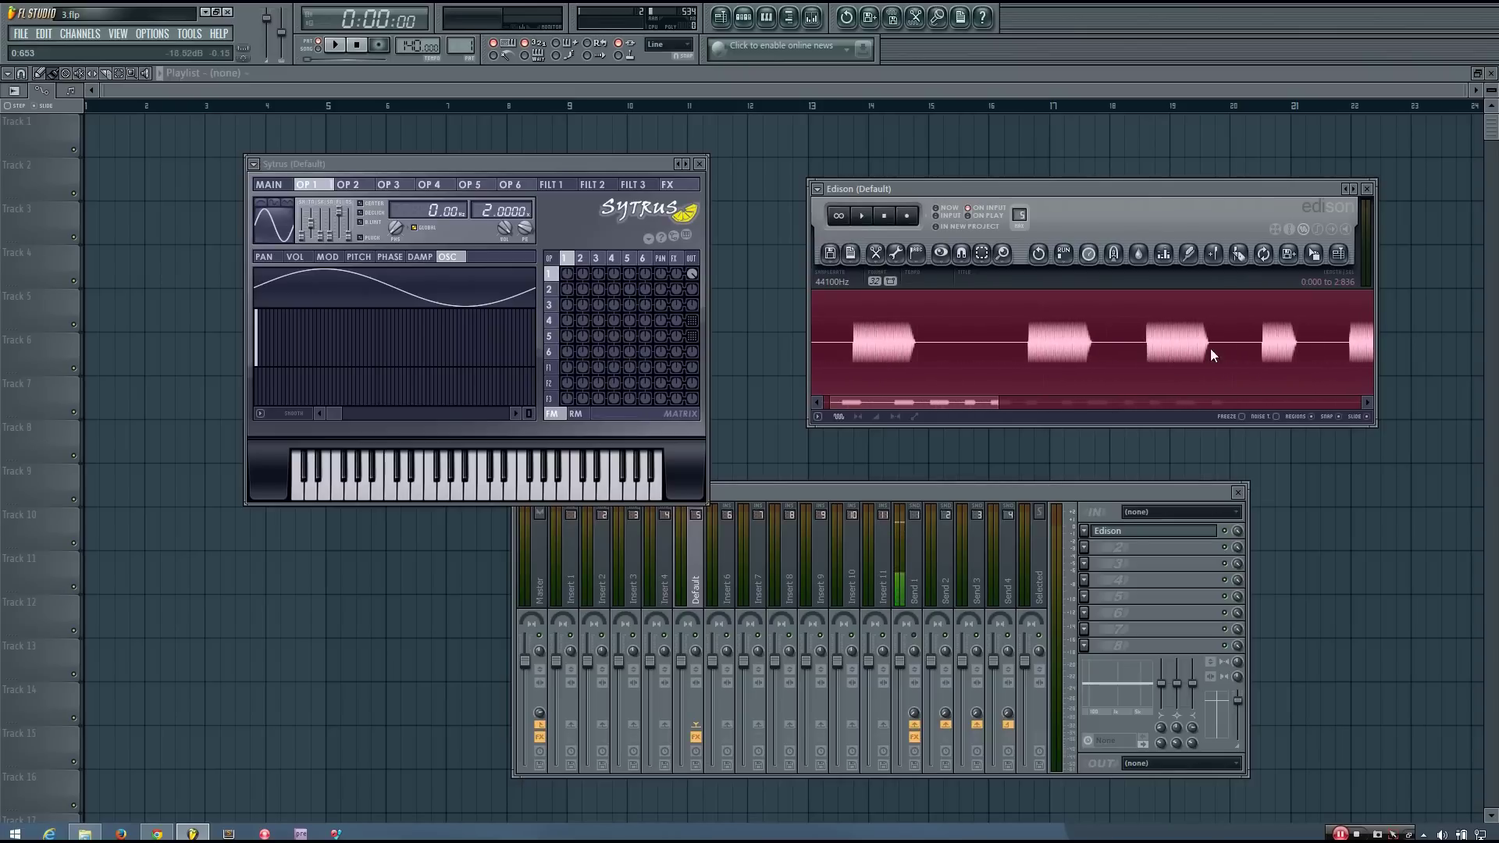
scroll(1265, 344, up, 5)
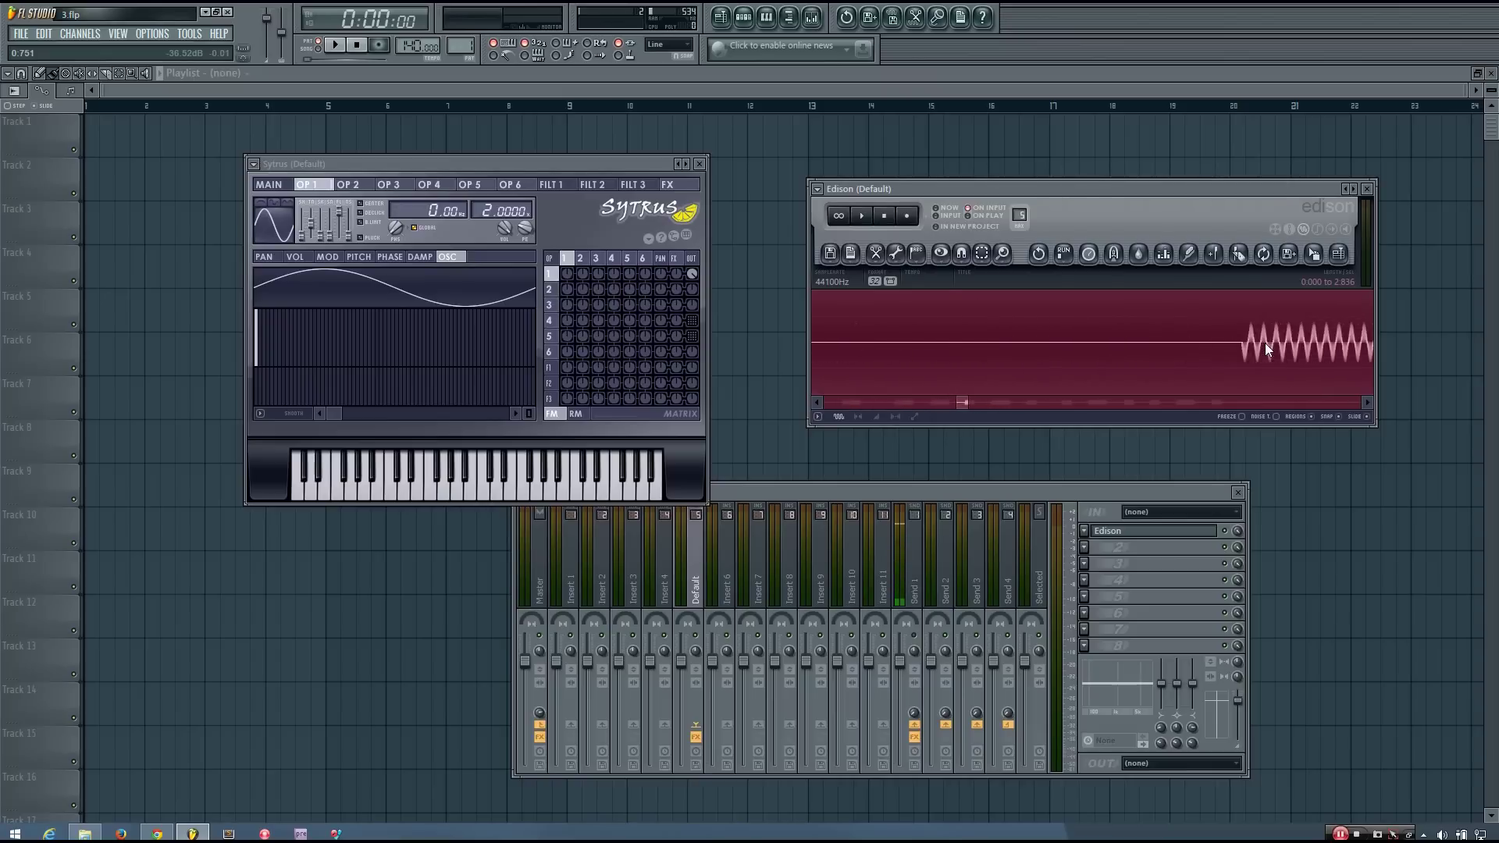
scroll(1265, 343, down, 5)
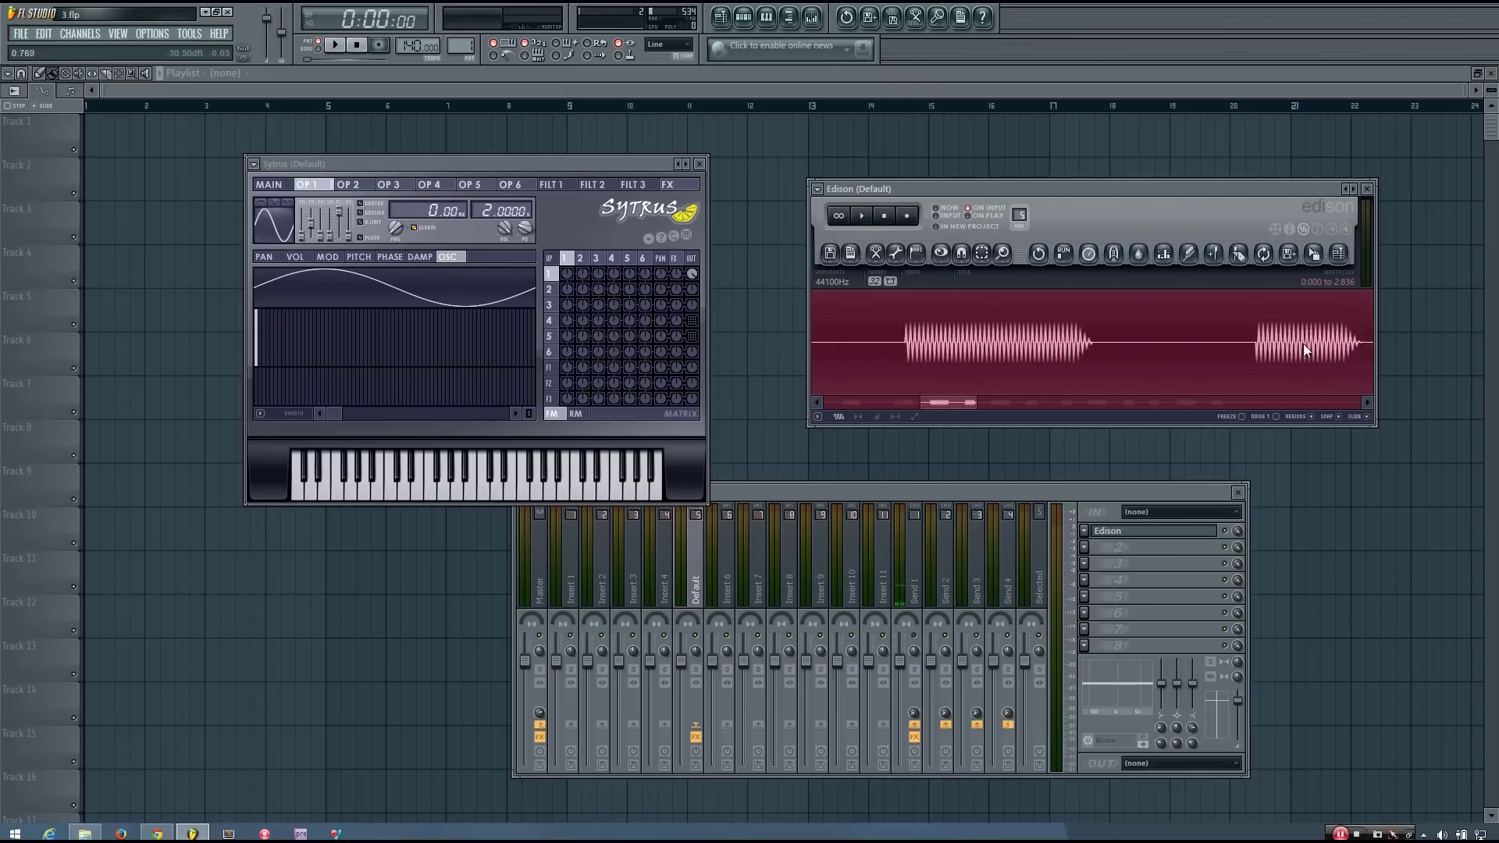
scroll(1333, 348, up, 5)
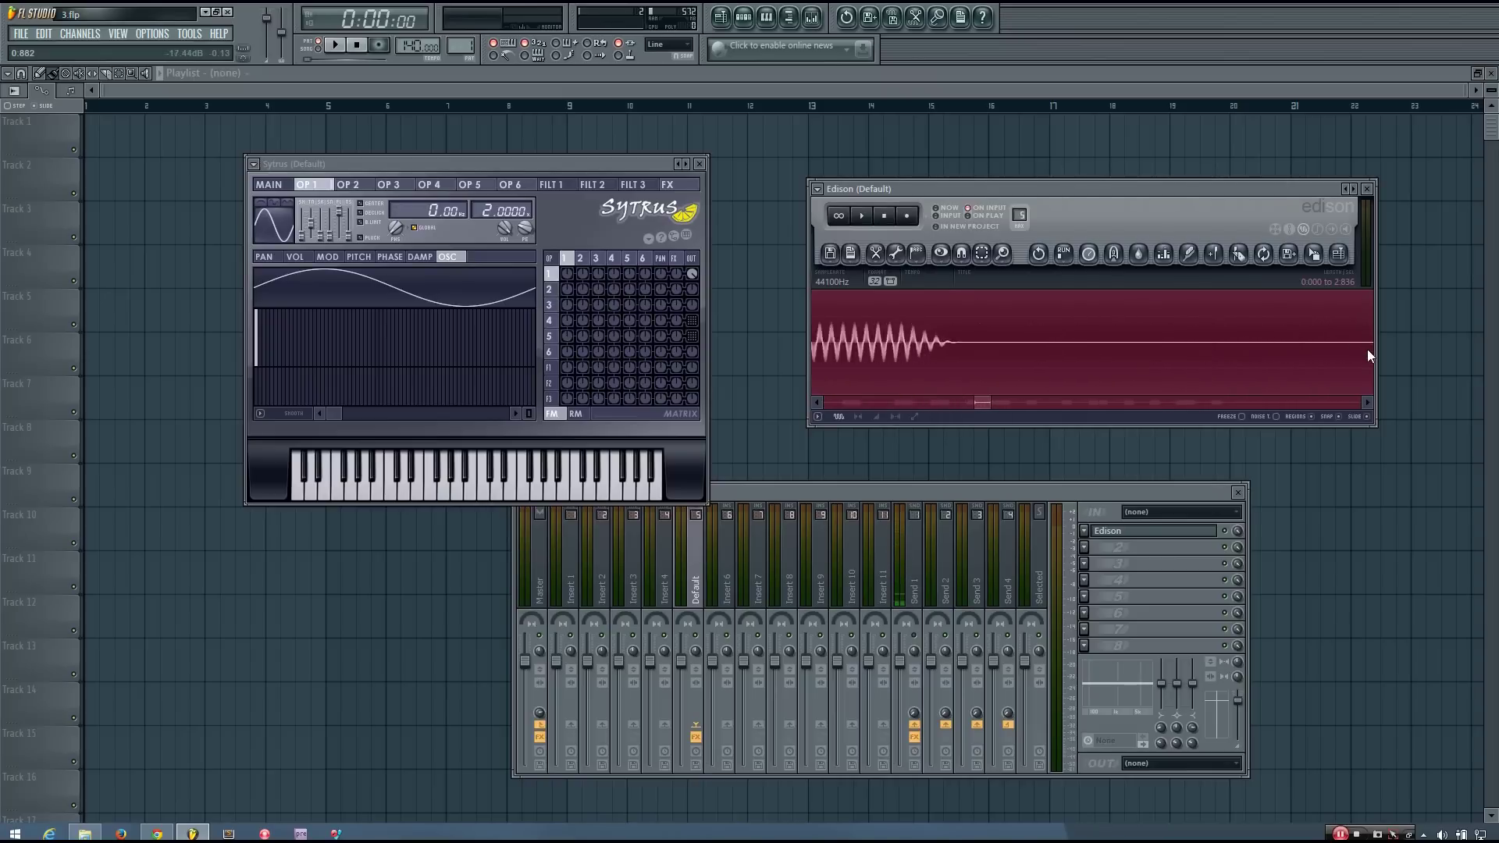
click(1367, 401)
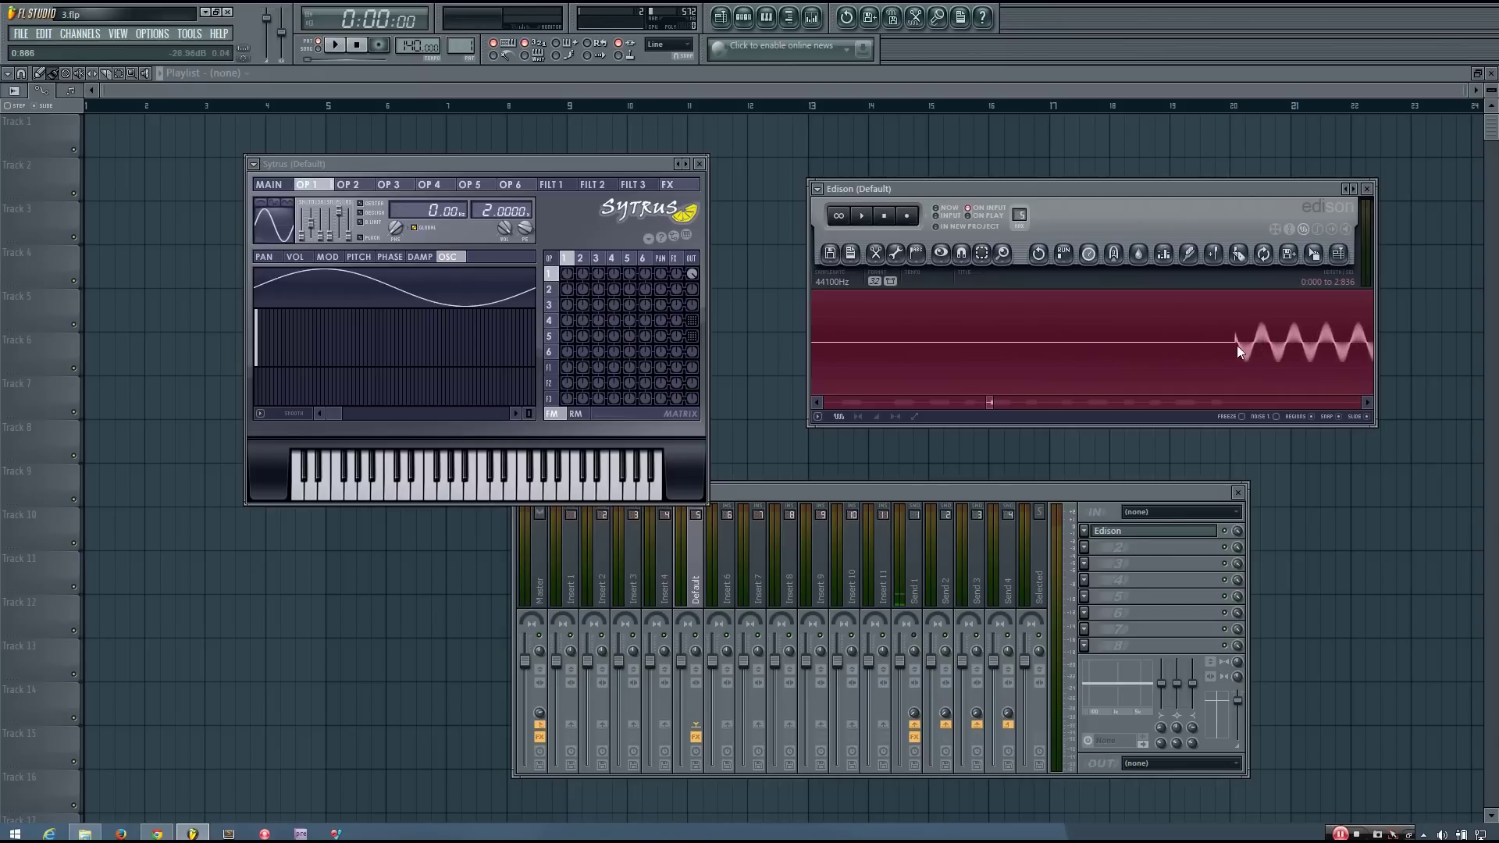
scroll(1211, 362, down, 6)
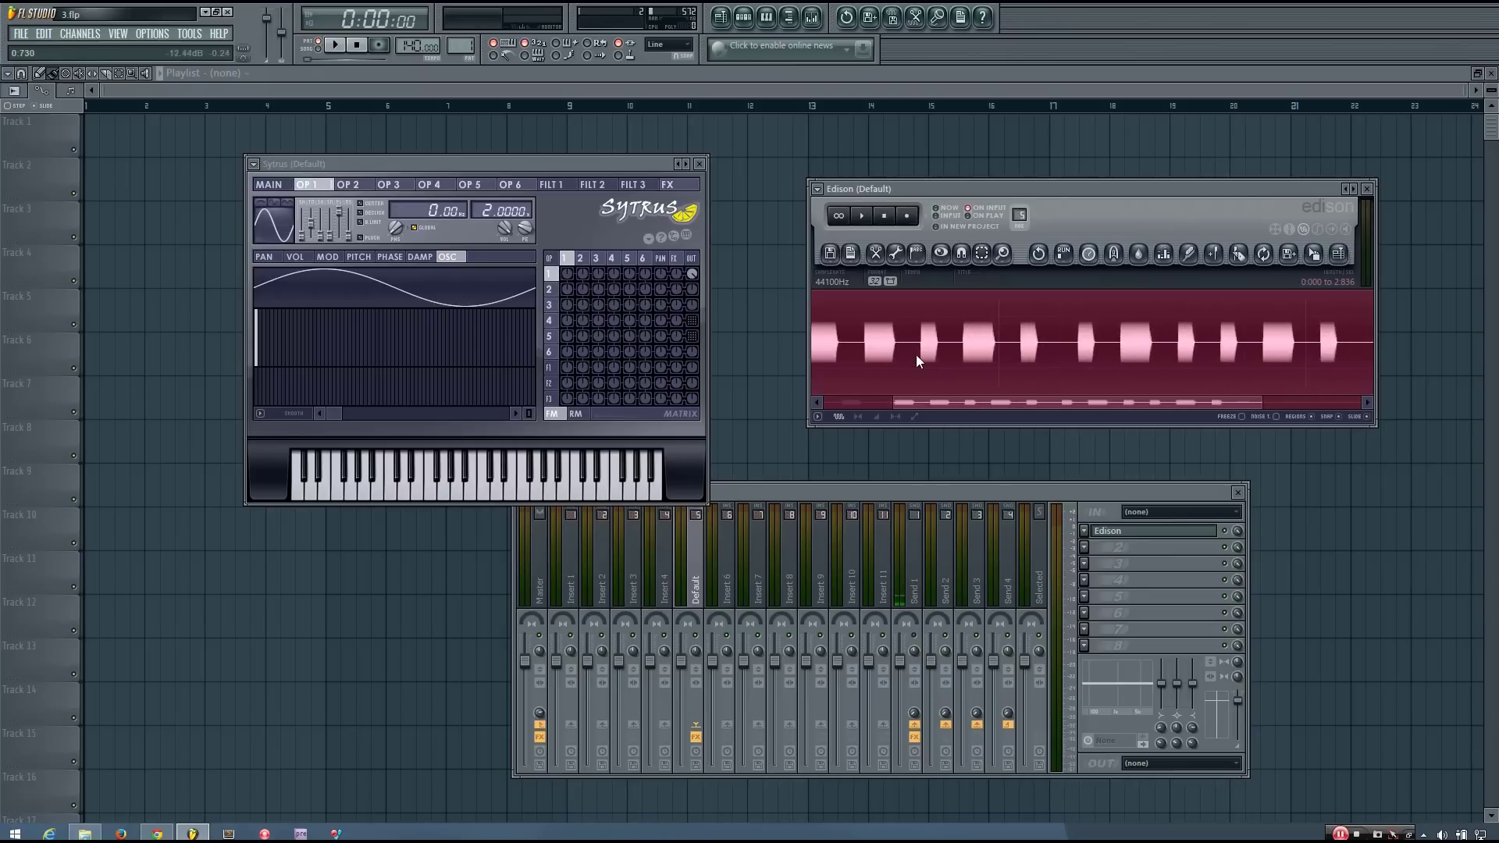
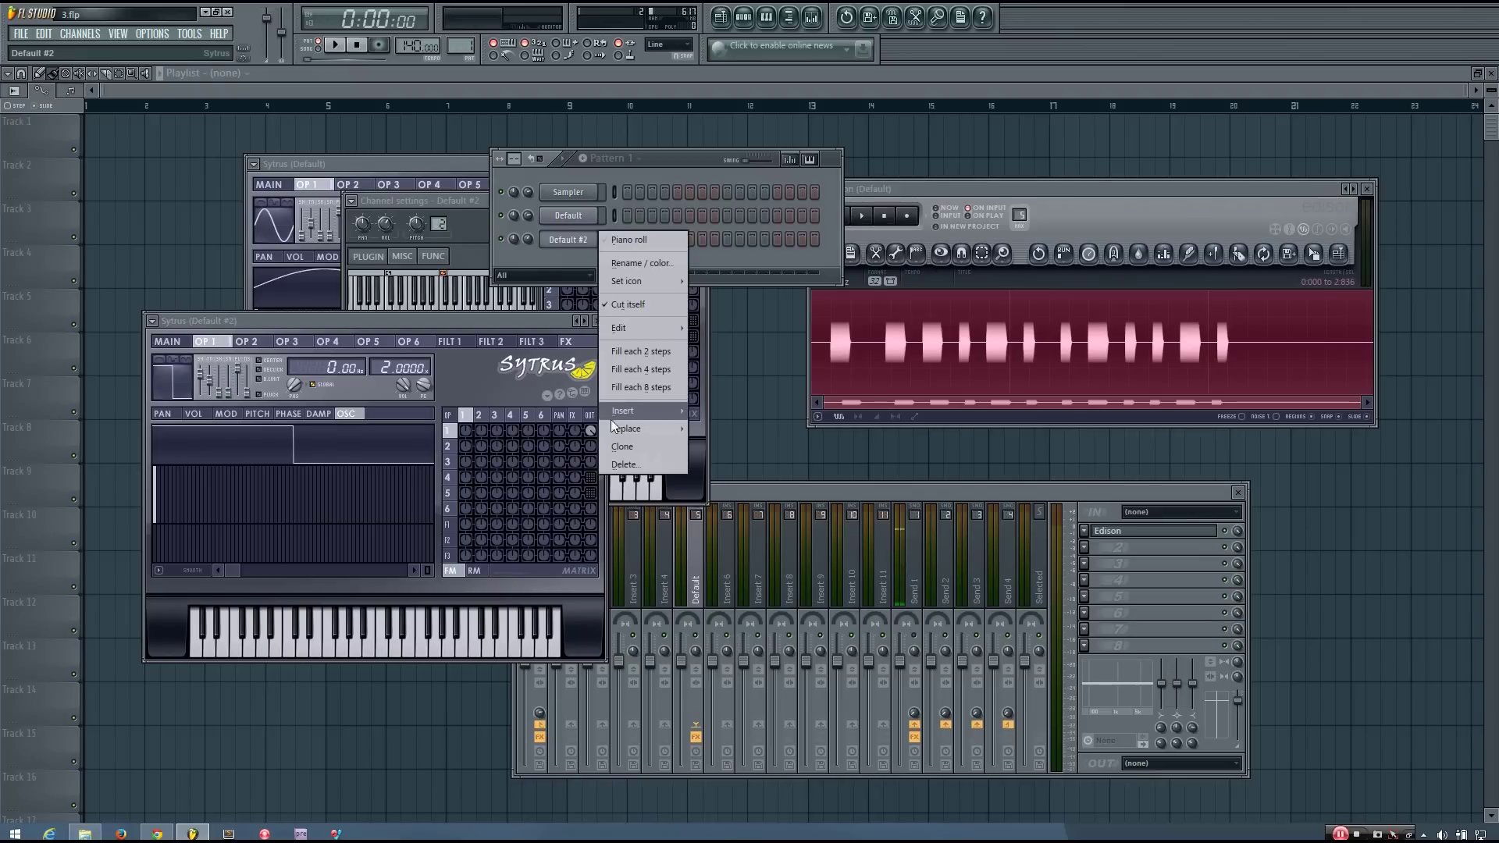
Clone the Default #2 channel and change the clone's operator 1 waveform to a saw shape.
click(615, 445)
click(189, 310)
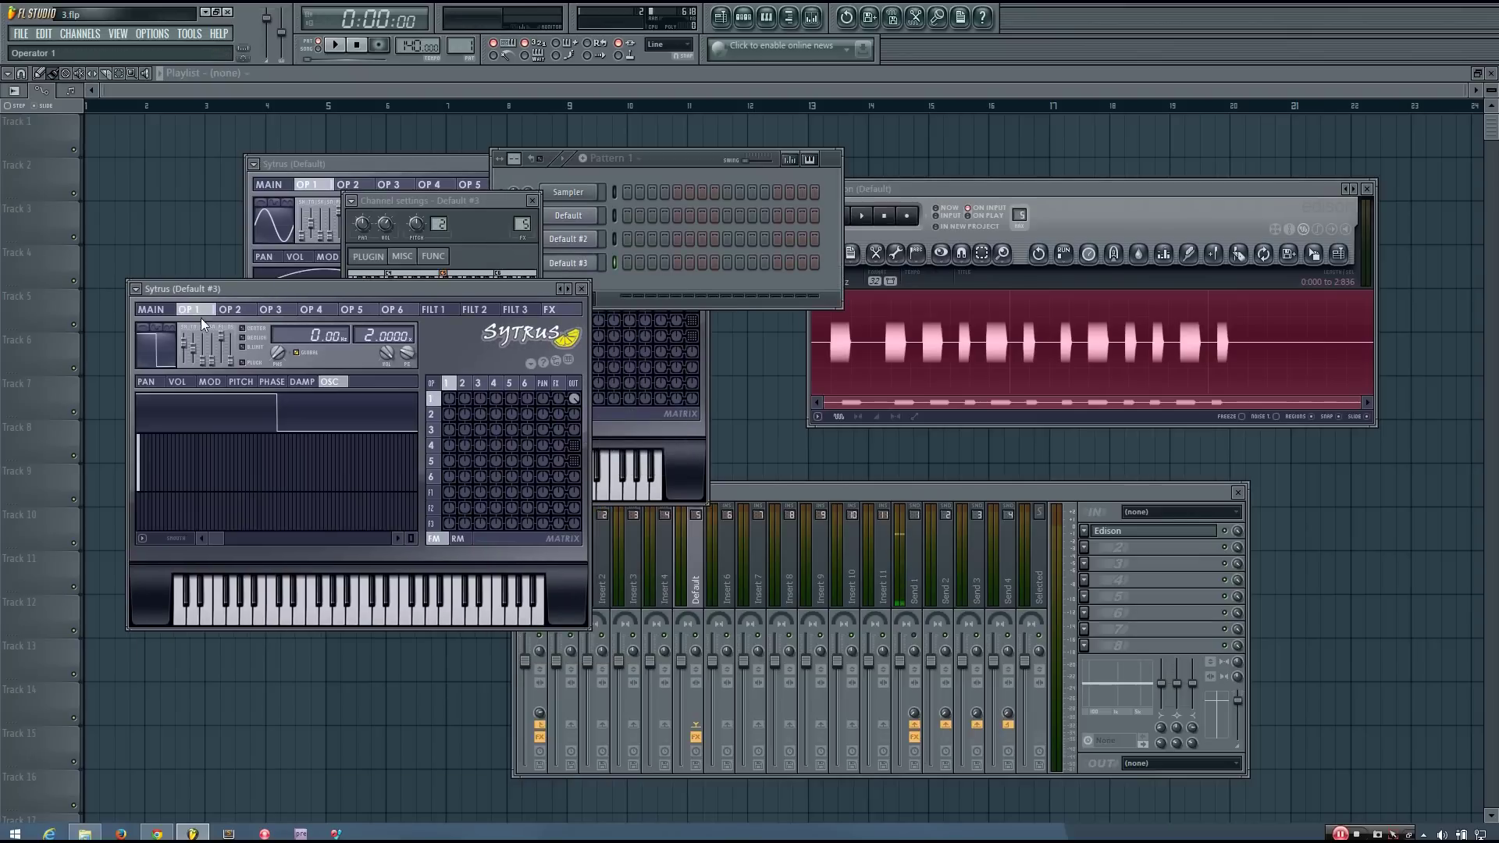
drag(183, 342, 183, 348)
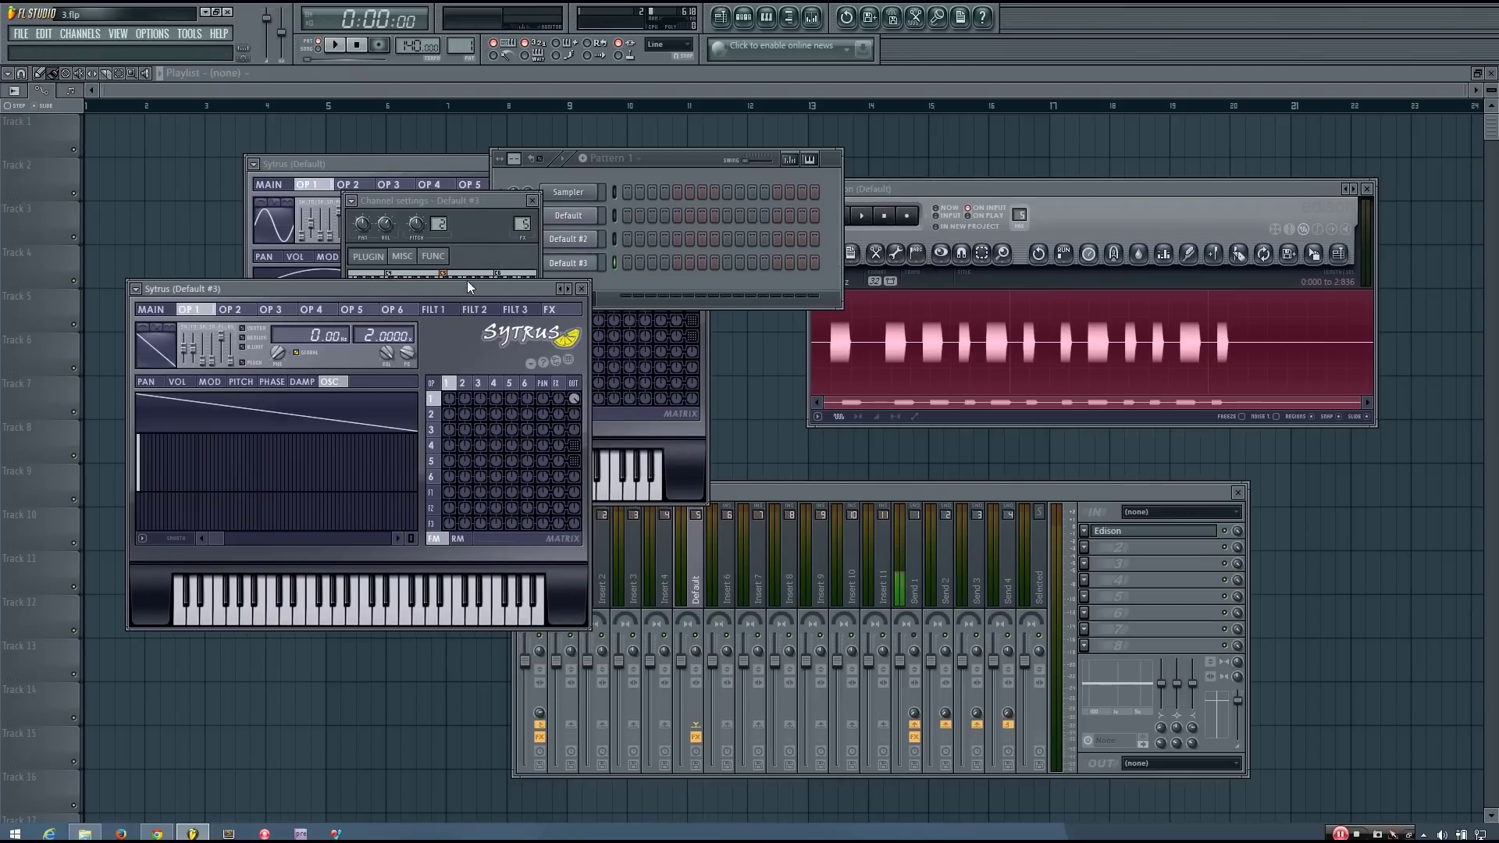
Place a one-bar C4 note at the start of the Default #2 piano roll.
right_click(593, 240)
click(624, 248)
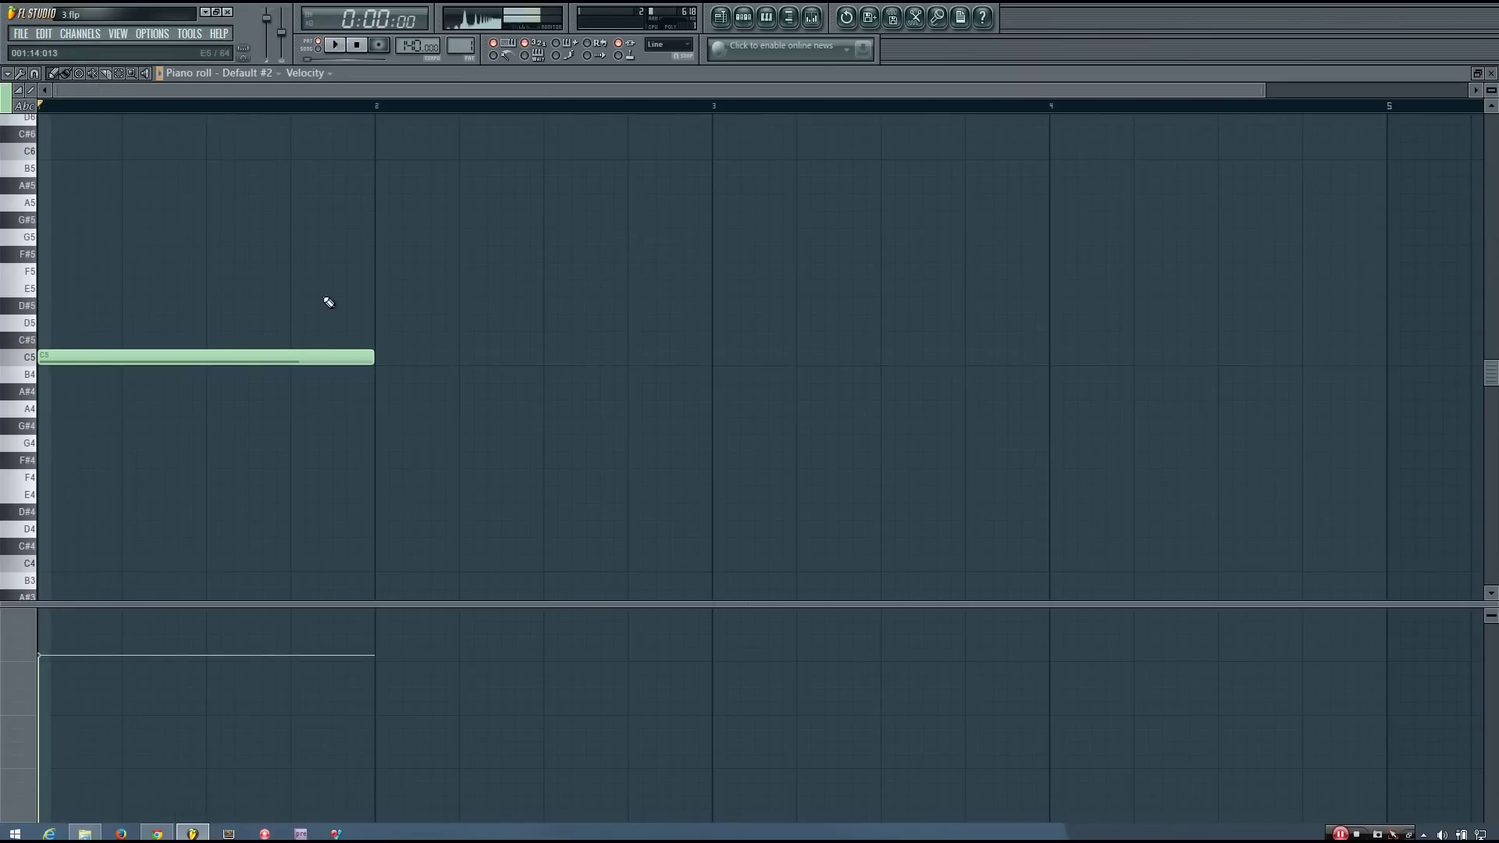
drag(278, 355, 208, 553)
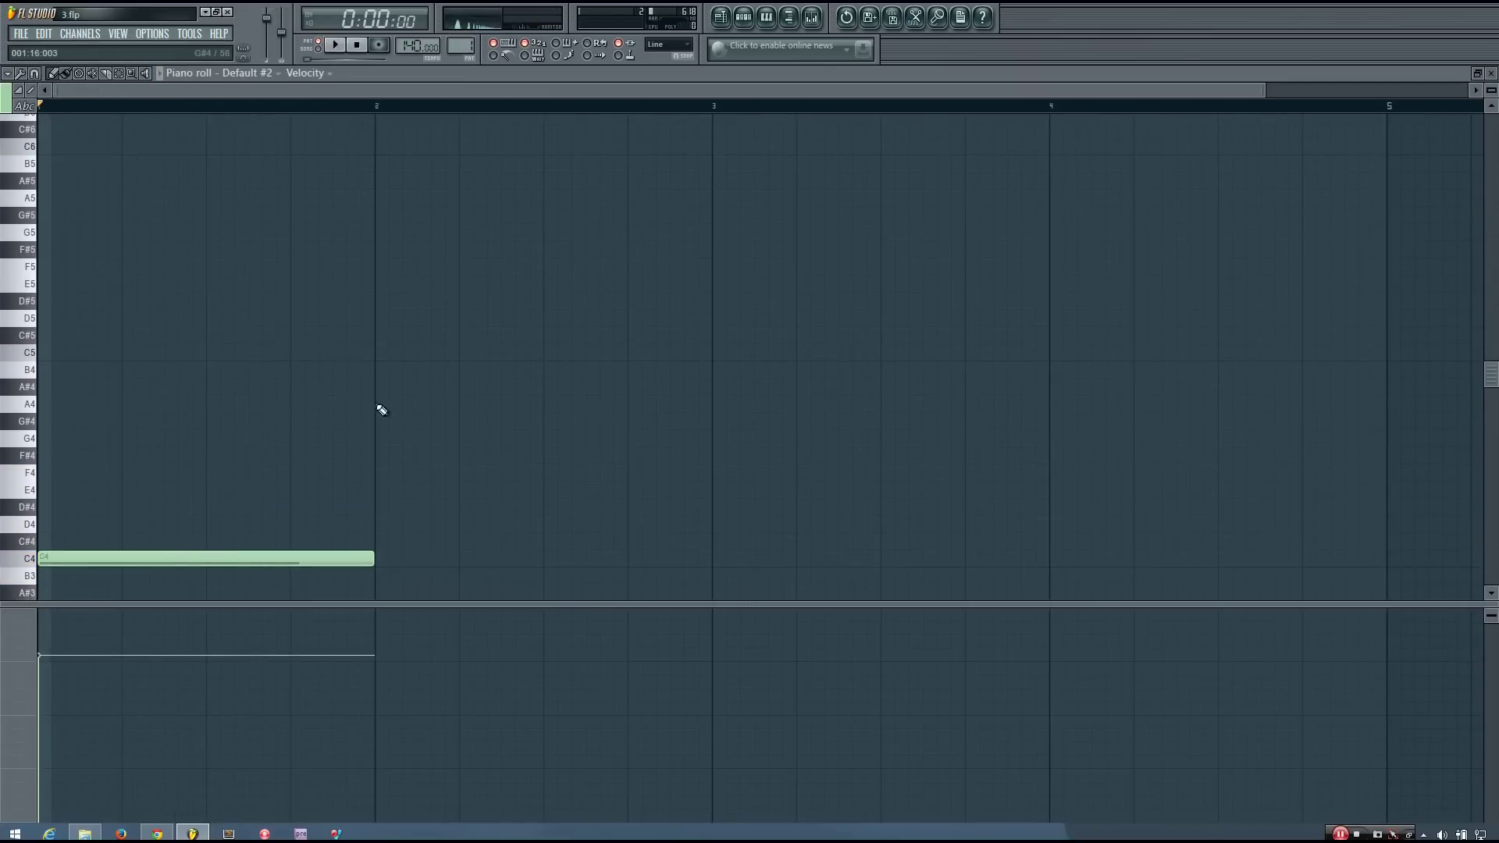
scroll(437, 378, down, 1)
Lay out three short and two longer C4 notes in the first bar of the Default #3 piano roll.
click(748, 23)
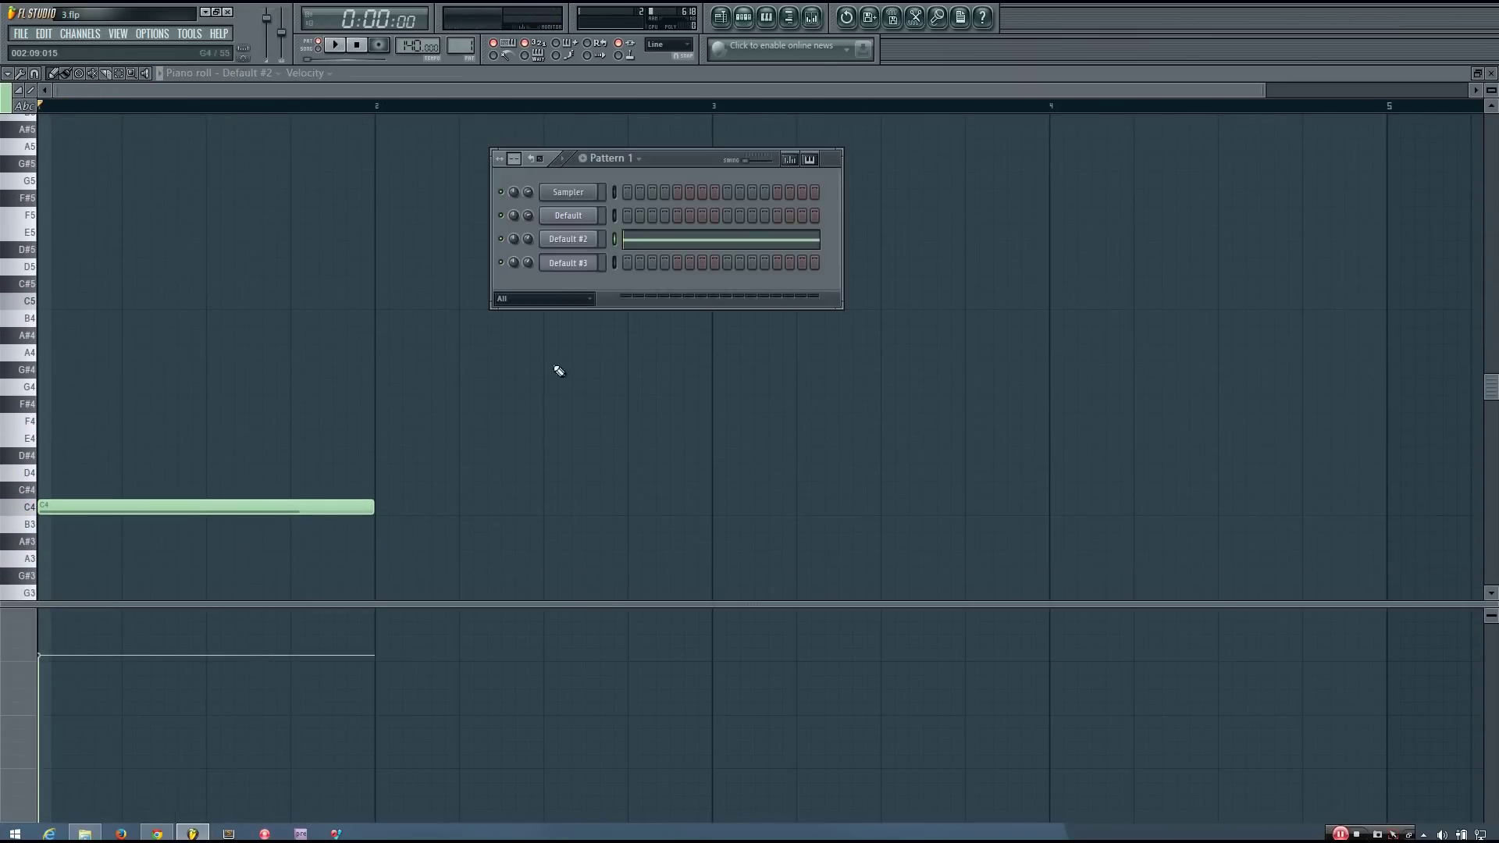
click(767, 18)
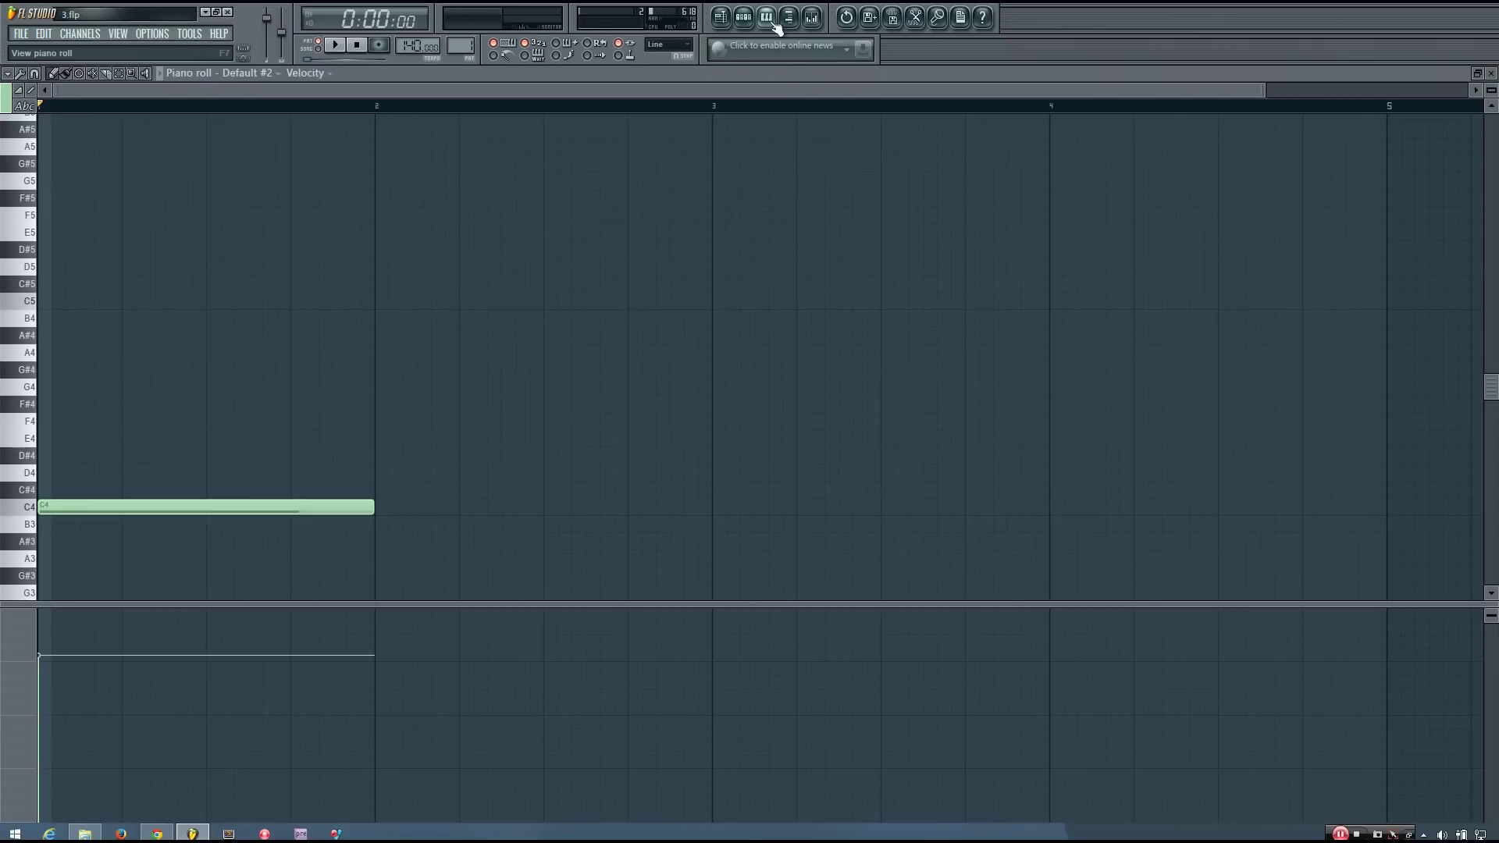
click(767, 18)
click(789, 19)
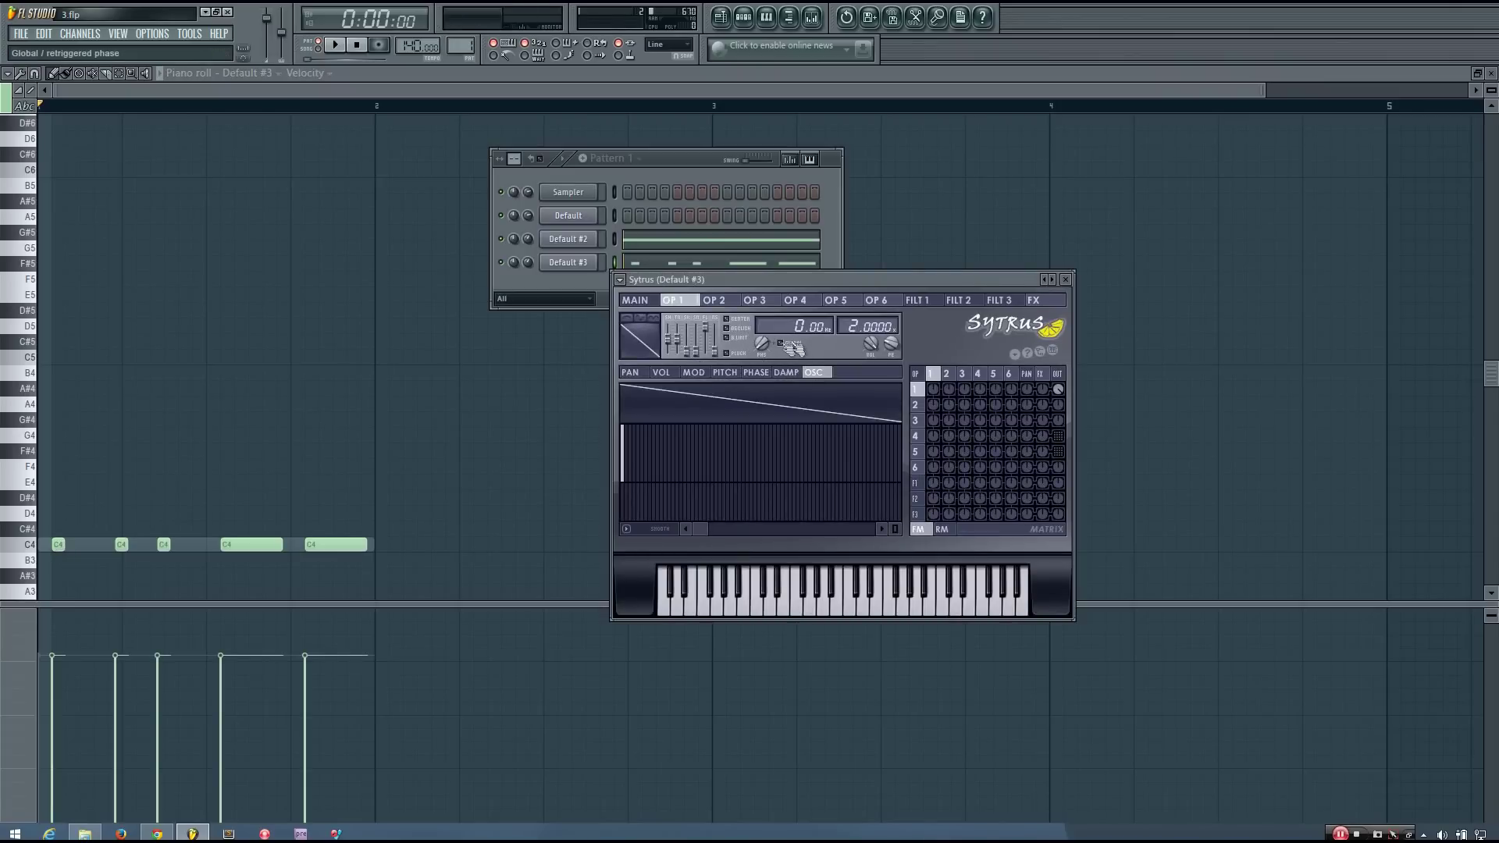
Turn off global phase for operator 1 in Default #2 and Default #3, and arrange both Sytrus windows so their settings are visible.
click(567, 239)
drag(663, 245, 975, 260)
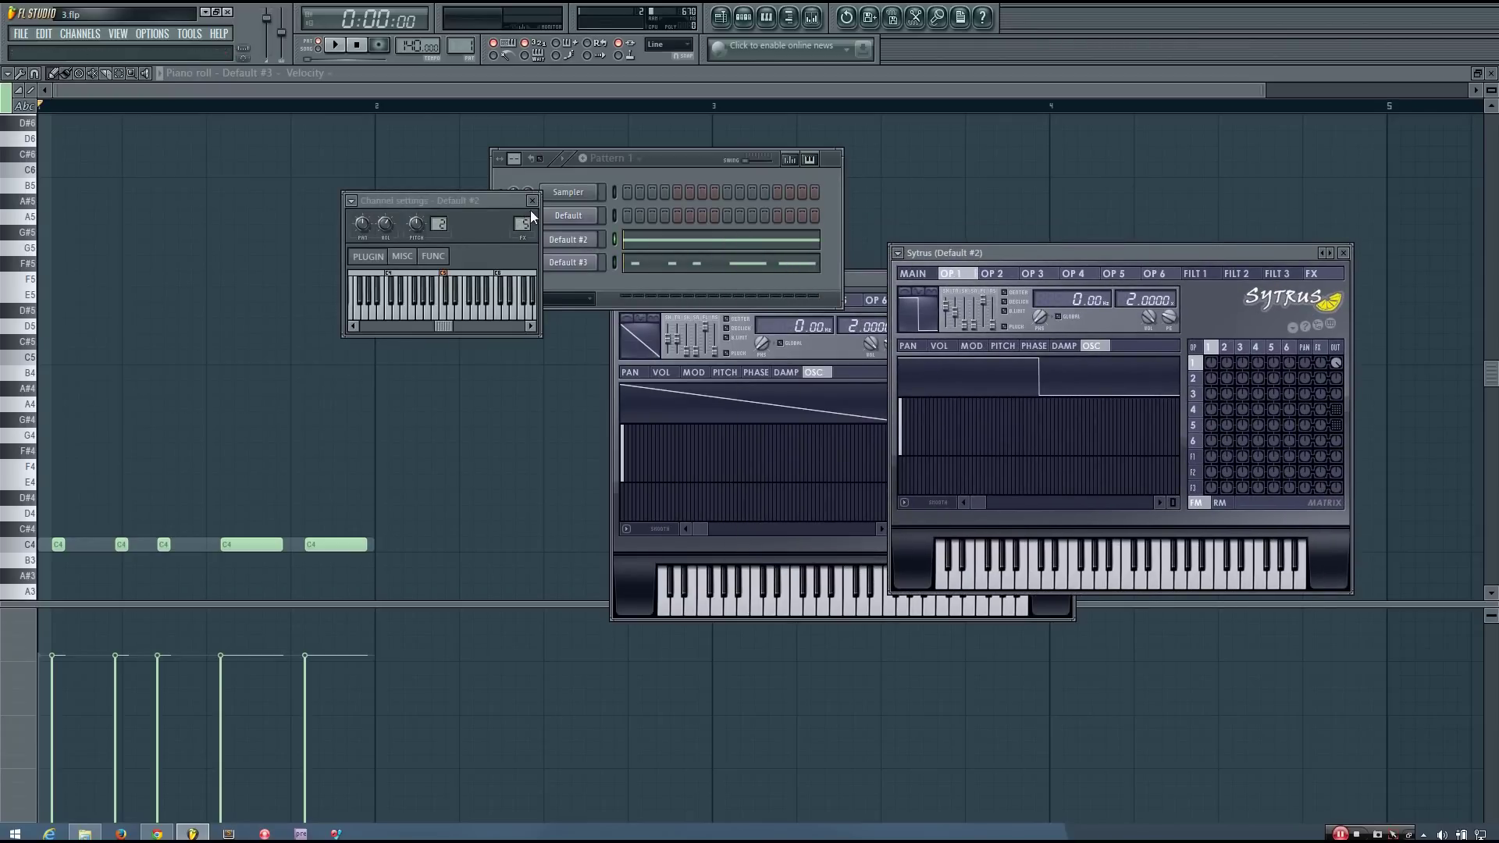
click(532, 202)
drag(840, 278, 934, 361)
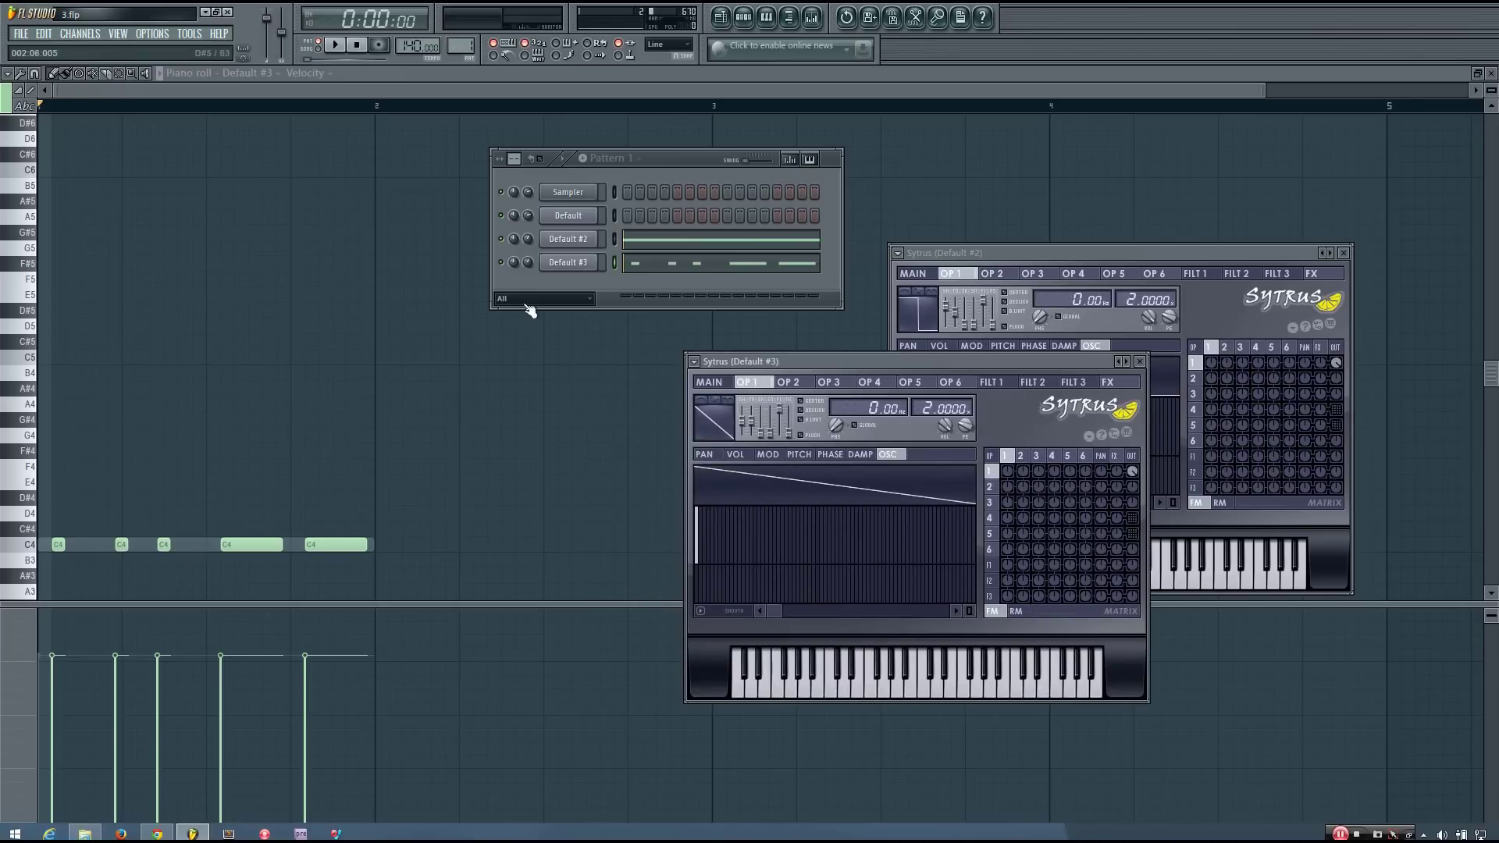
Play the pattern to hear the square and saw layers with retriggered phase, and stop playback.
drag(700, 167, 681, 170)
key(space)
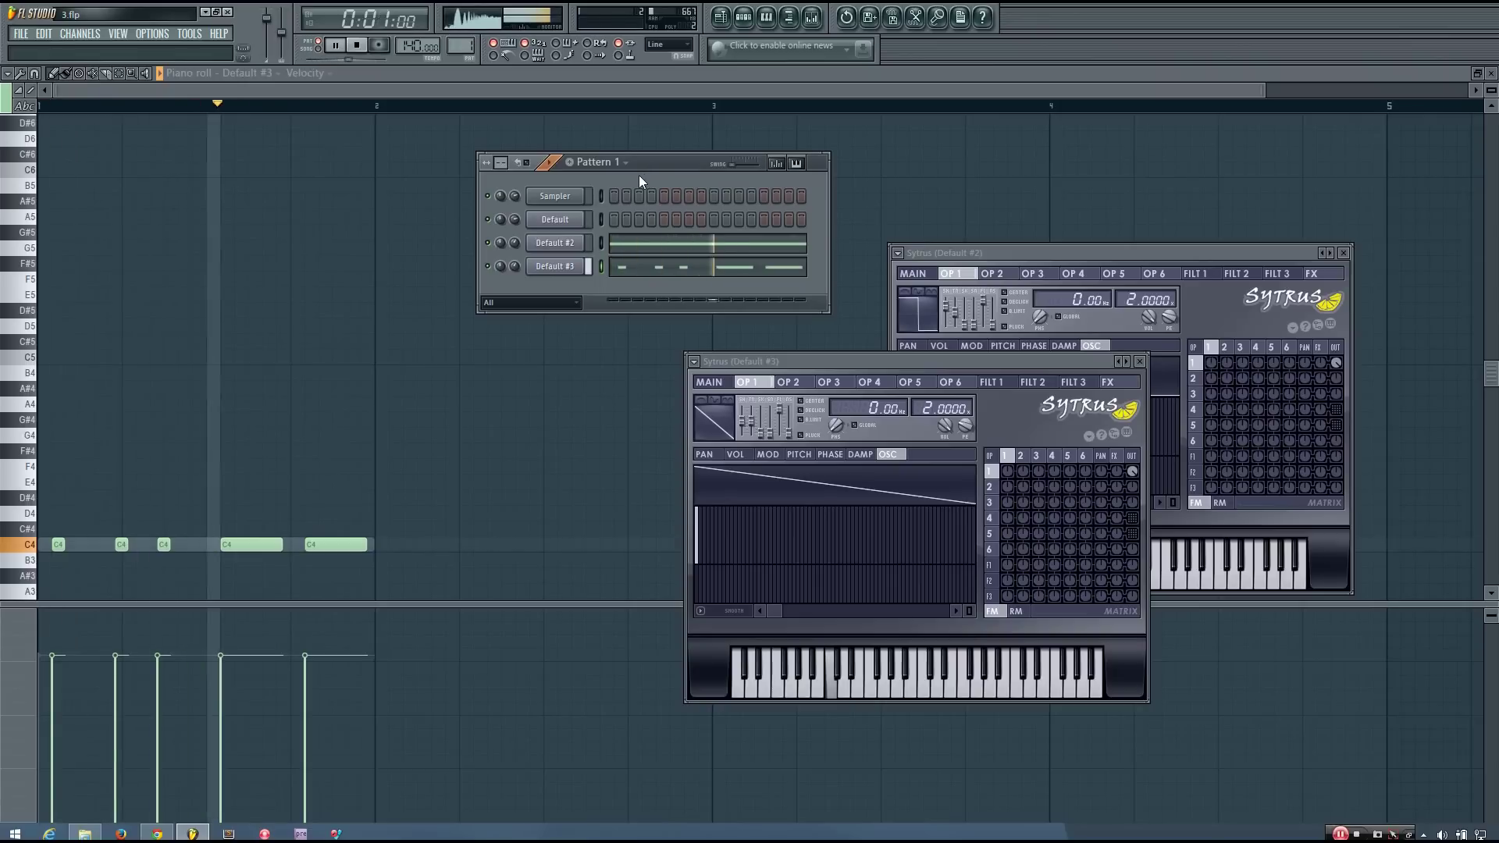
key(space)
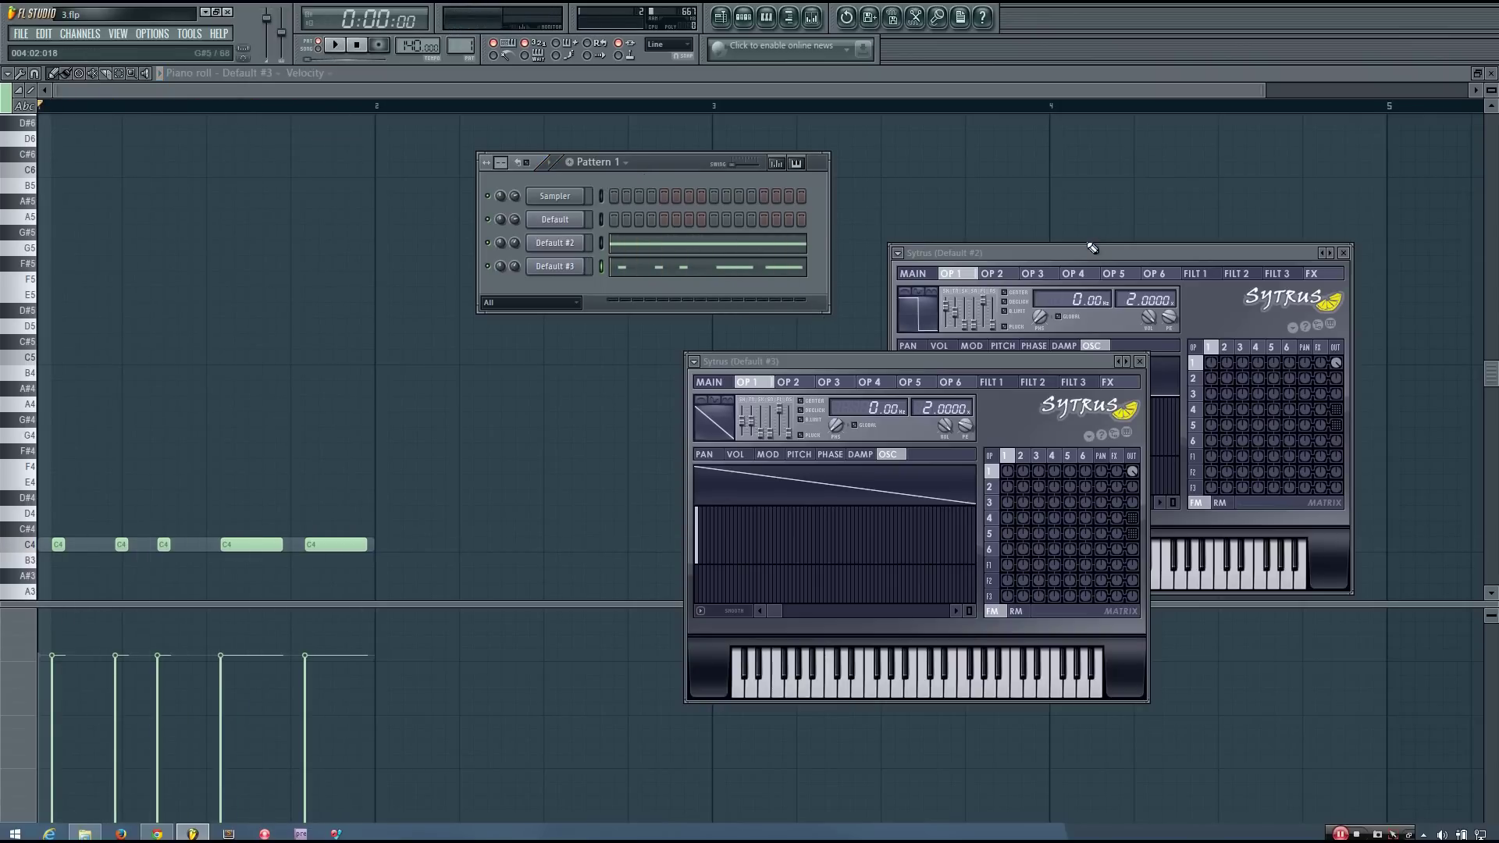
Turn on global phase for operator 1 in both the Default #2 and Default #3 Sytrus instances.
click(555, 219)
click(700, 163)
drag(981, 246, 1031, 225)
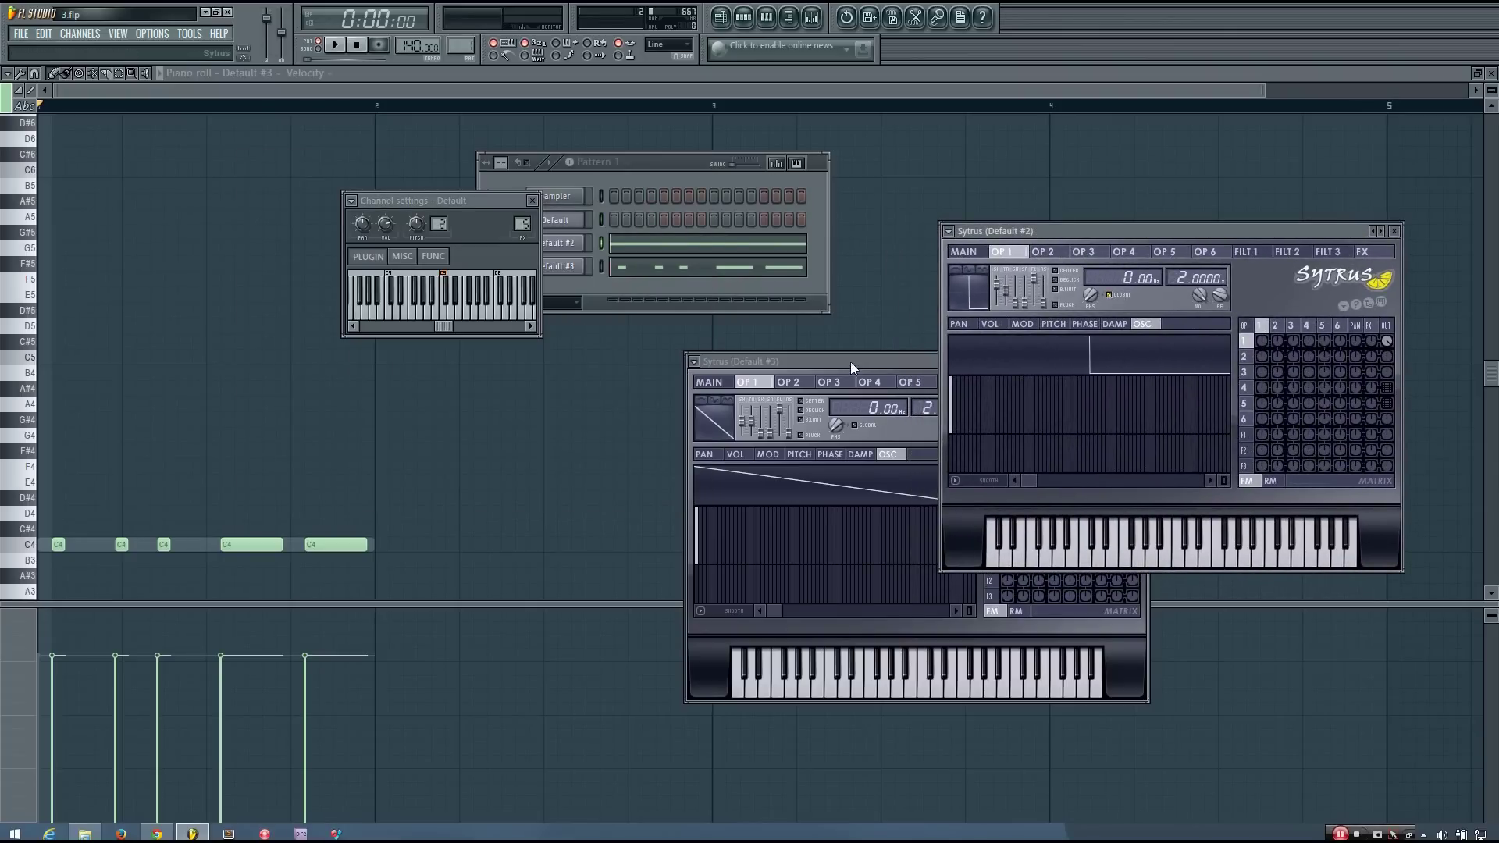
drag(850, 362, 844, 365)
click(848, 430)
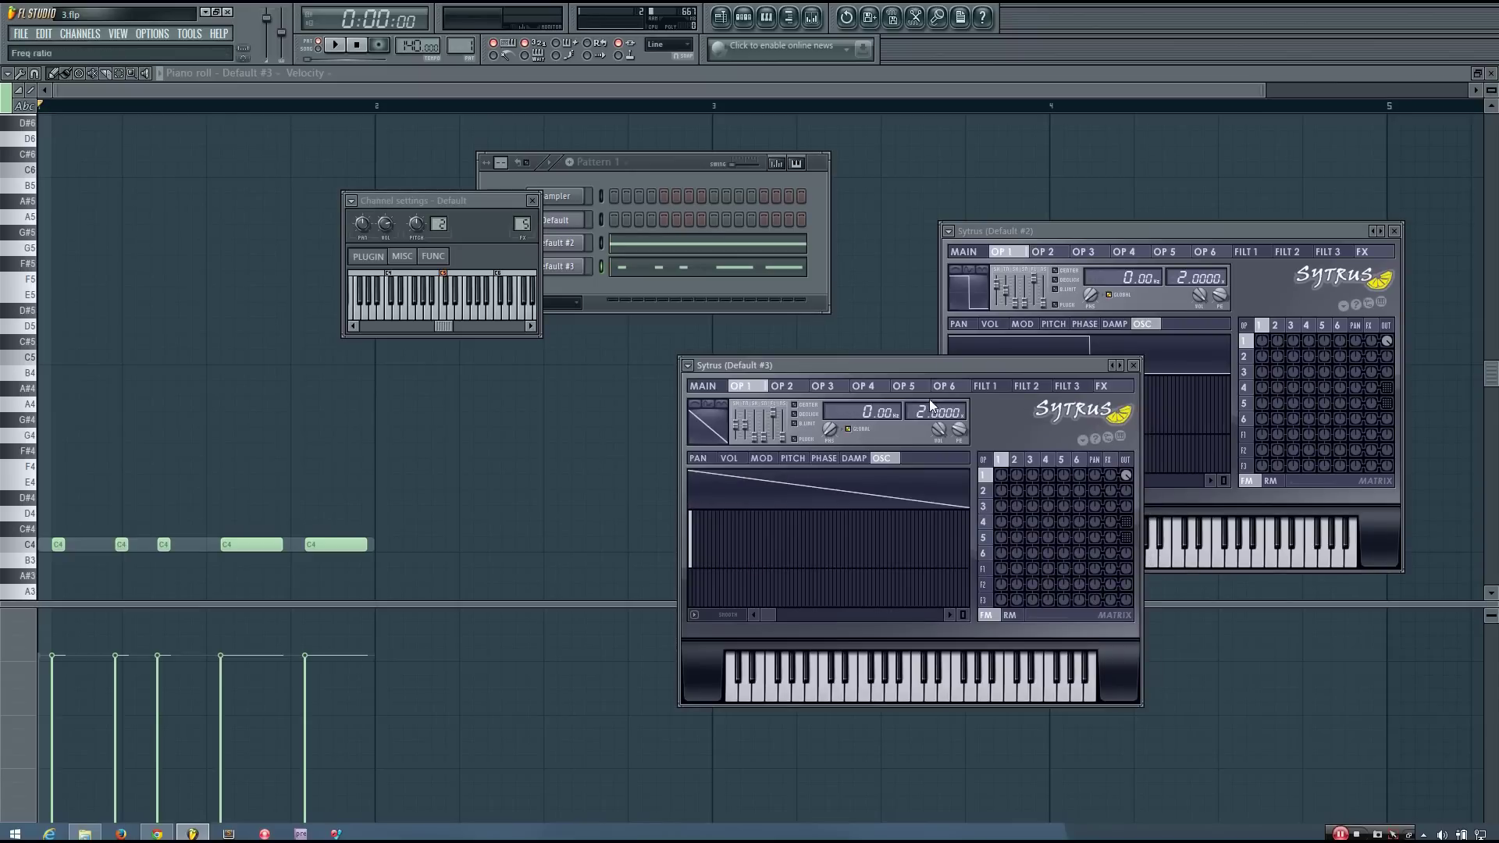
drag(930, 366, 896, 392)
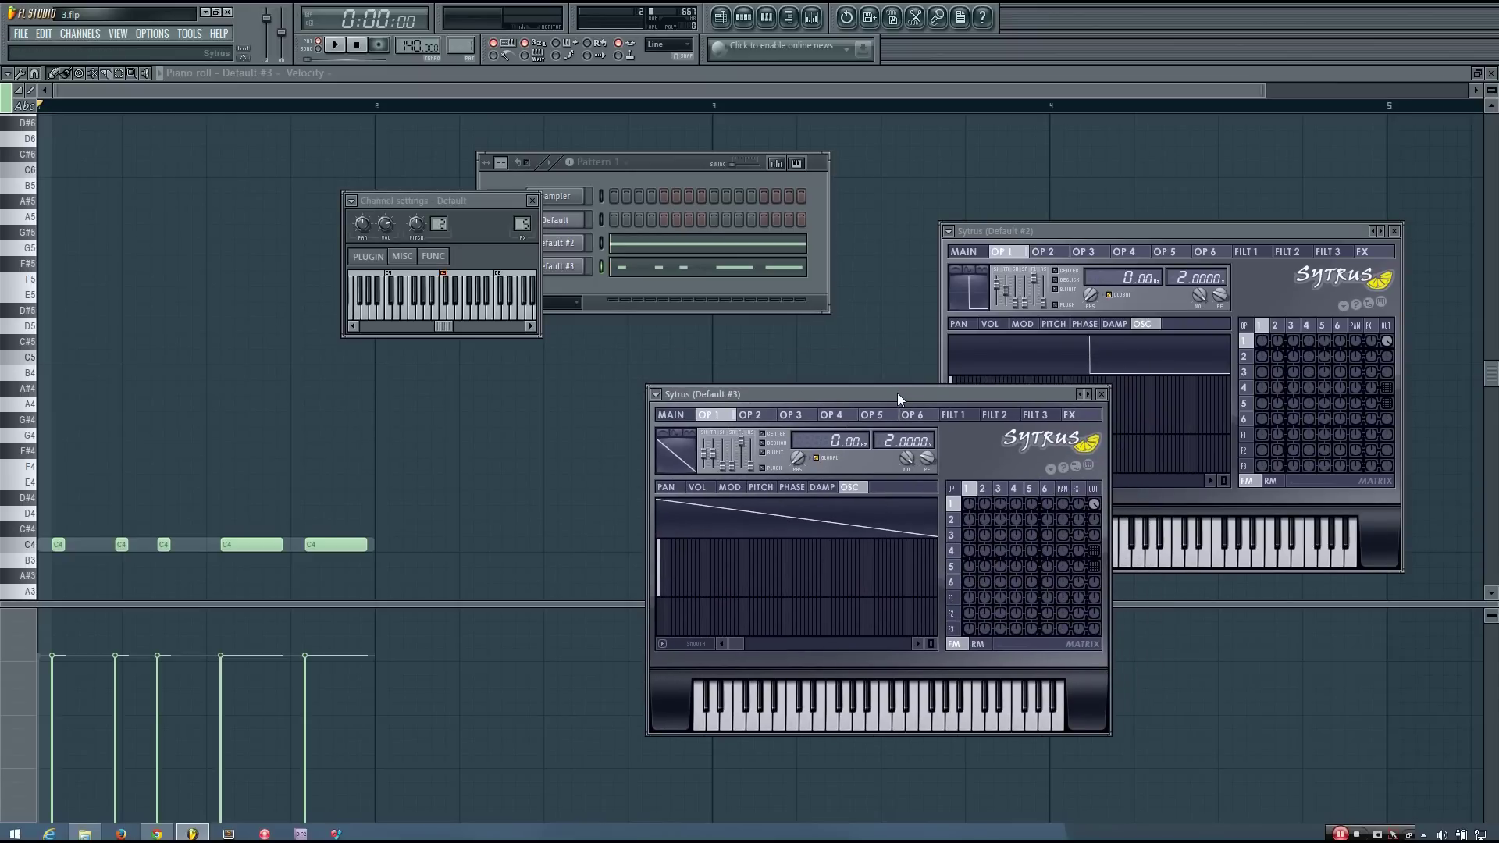
Play the pattern with global phase on, stop playback, and reposition the two Sytrus windows for comparison.
key(space)
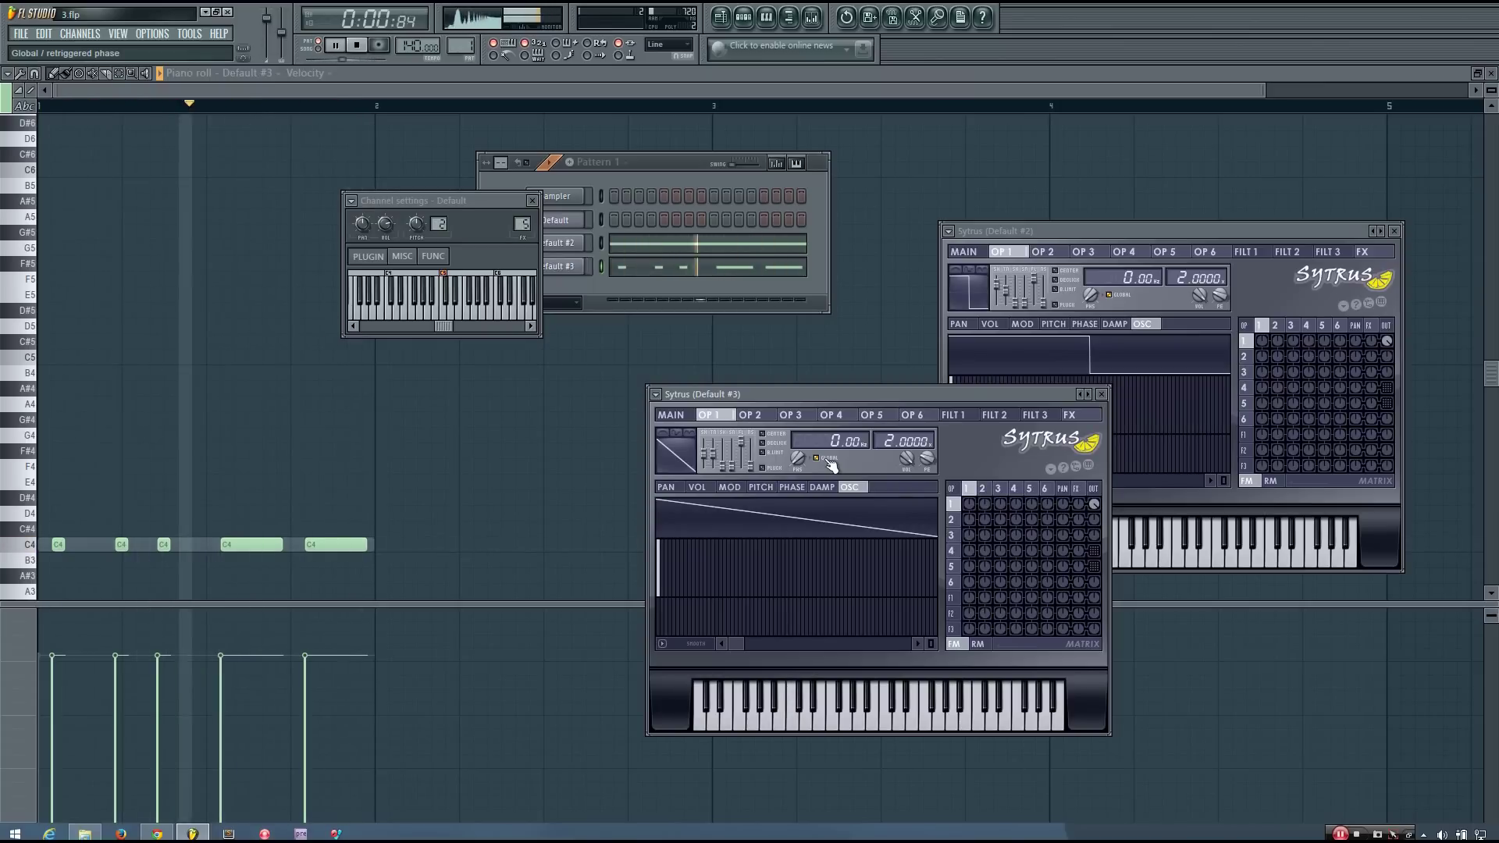
key(space)
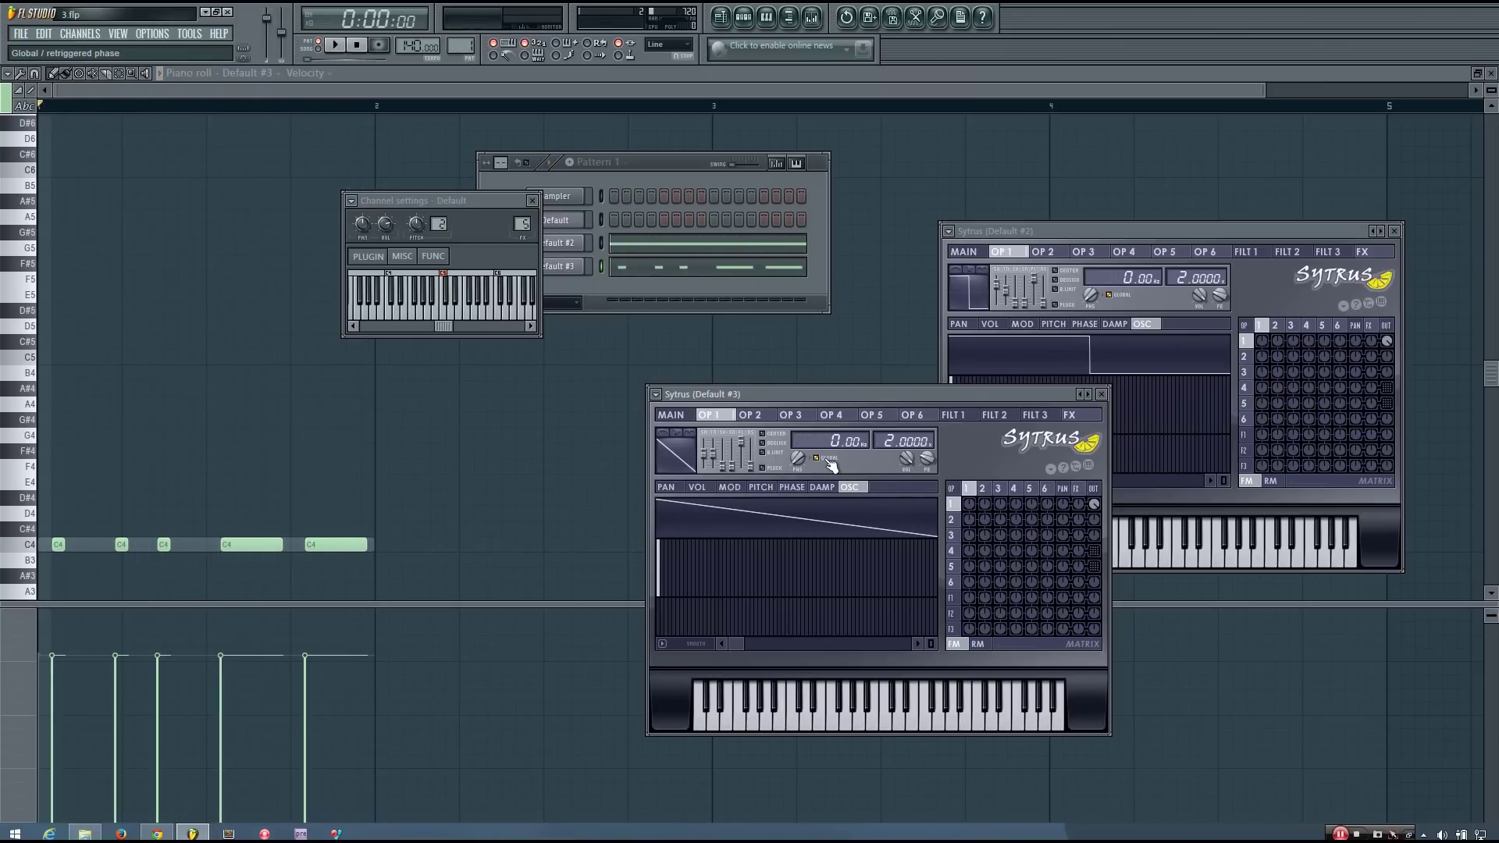
drag(831, 466, 831, 446)
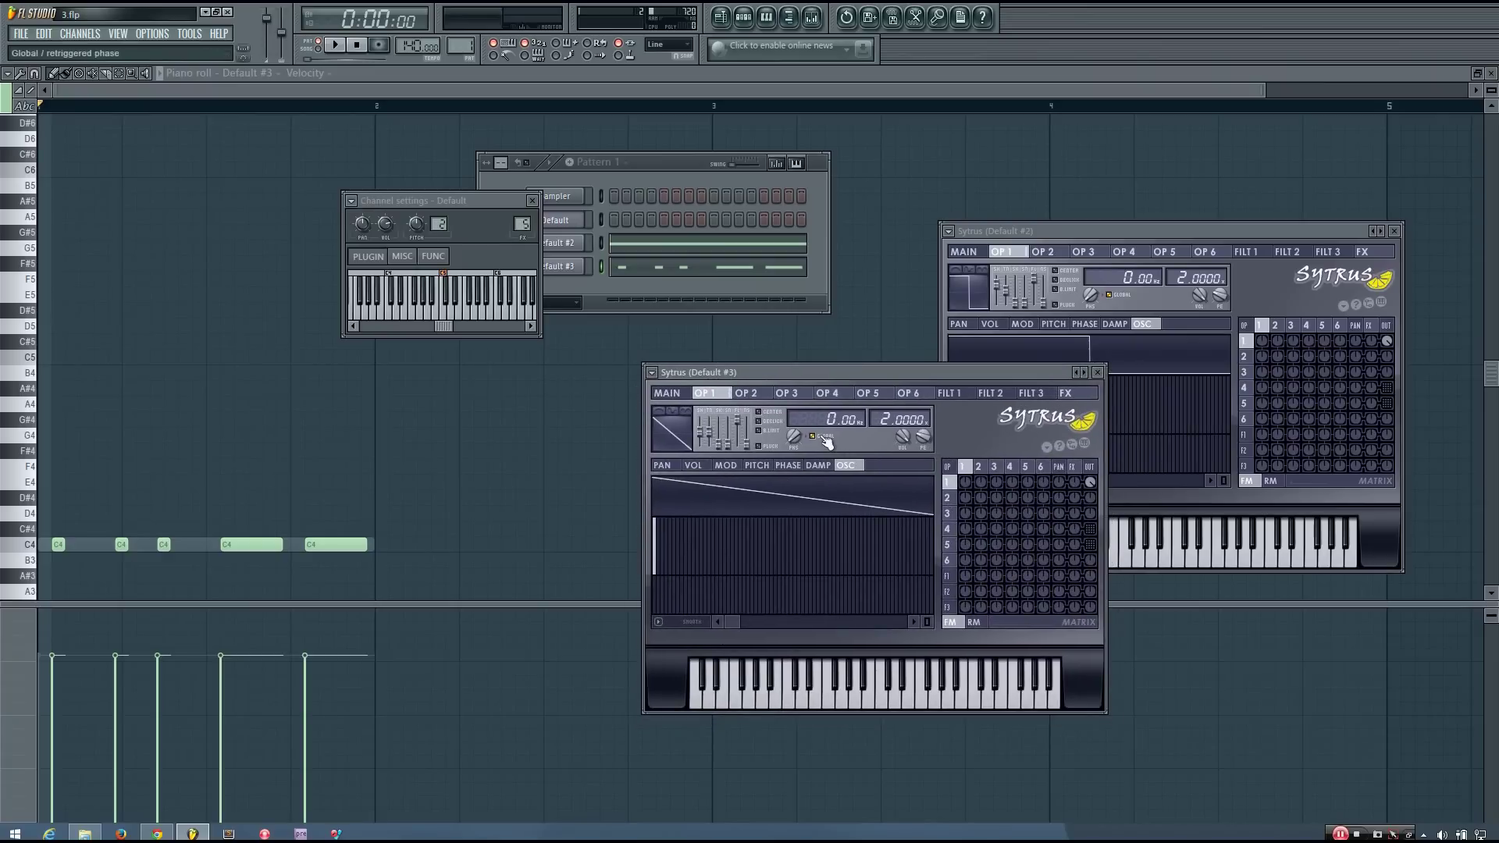
drag(1040, 233, 1021, 175)
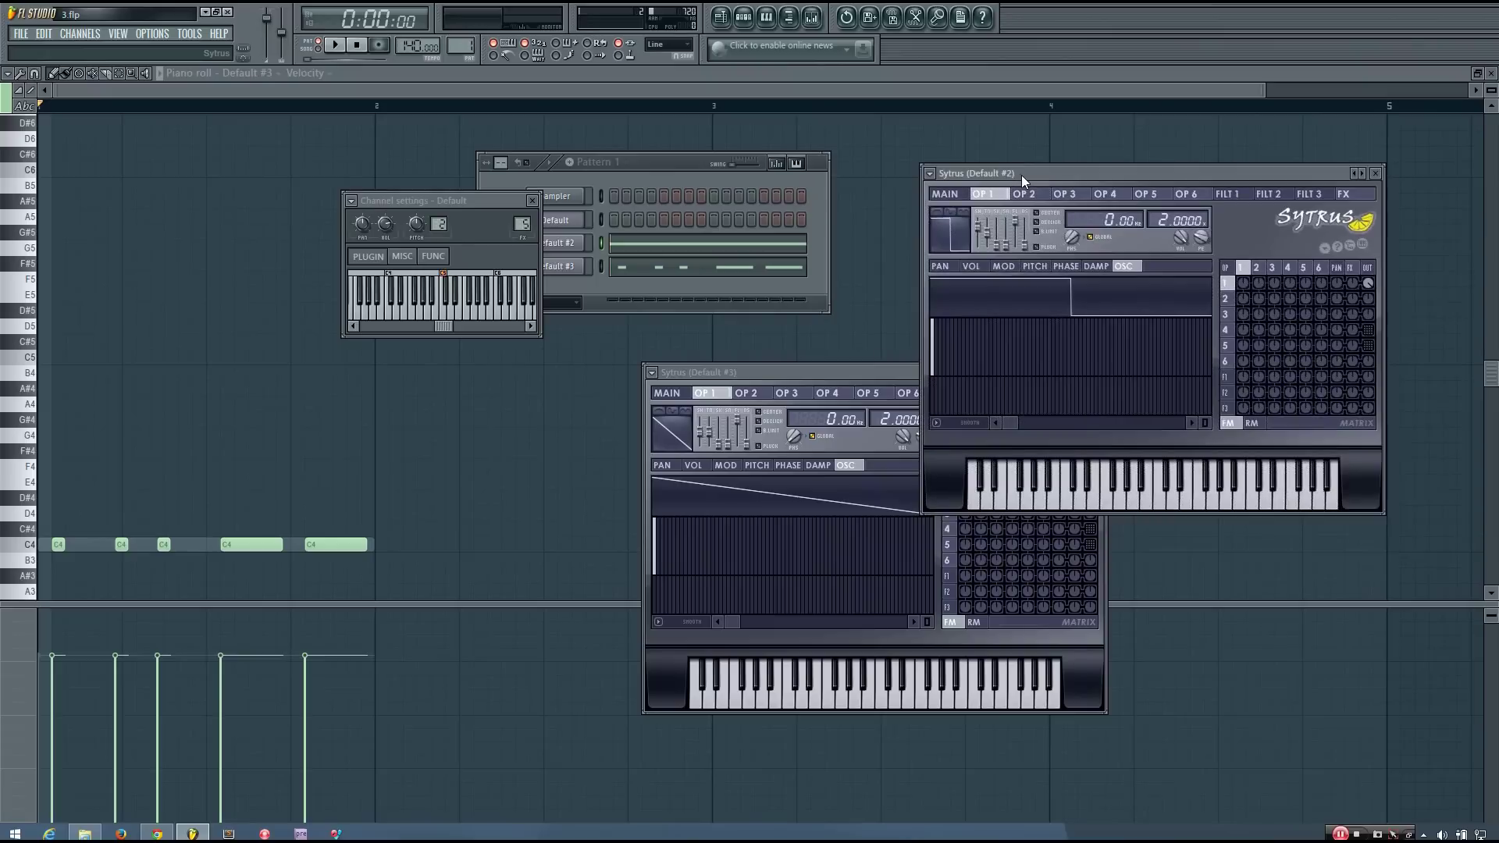